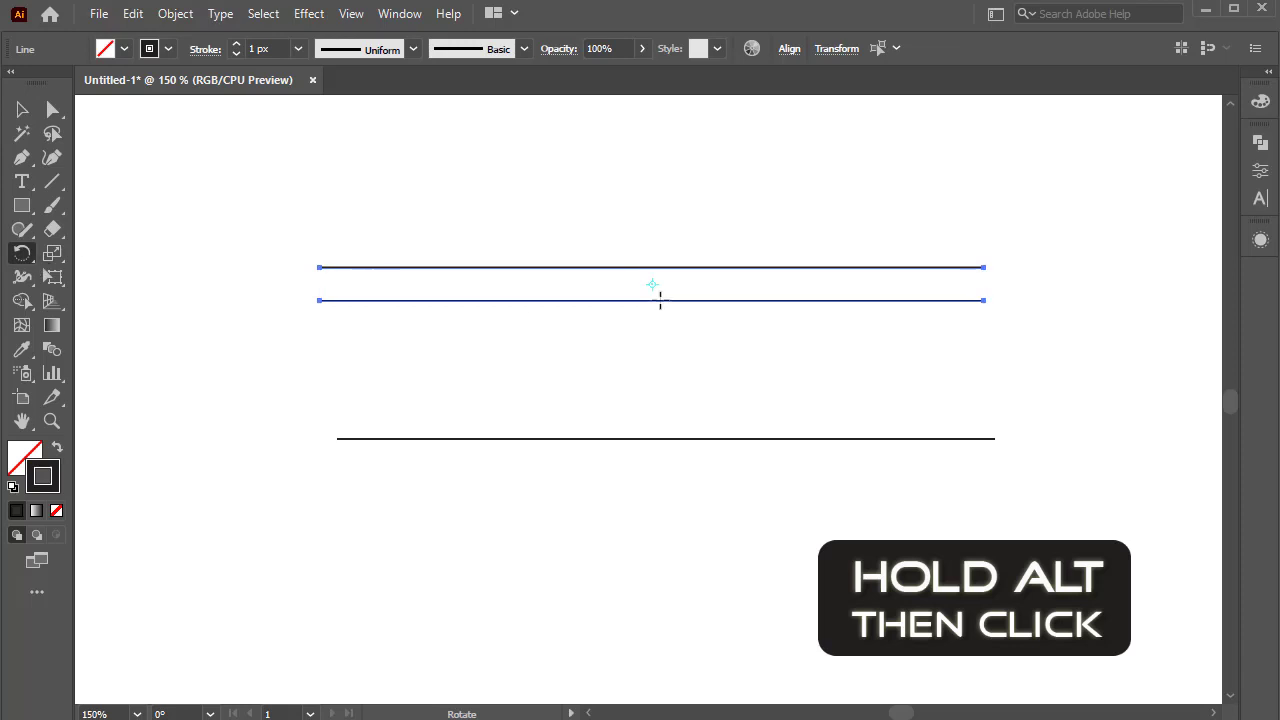
- Rotate the two parallel horizontal lines by 60° and move them left so they cross the lower horizontal line near its left end
alt+click(654, 284)
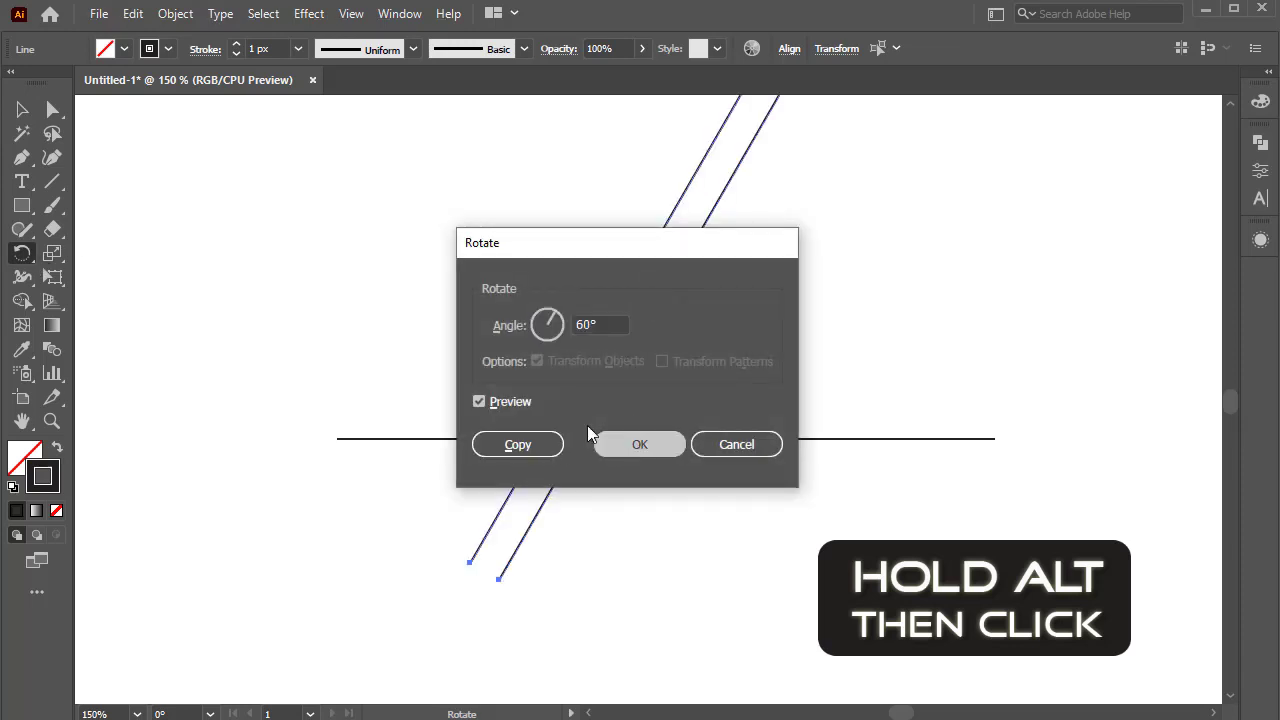
click(651, 443)
key(v)
drag(600, 345, 489, 348)
click(585, 371)
- Draw a large circle and position it over the two diagonal lines, above the horizontal line
drag(22, 205, 75, 251)
drag(283, 183, 509, 408)
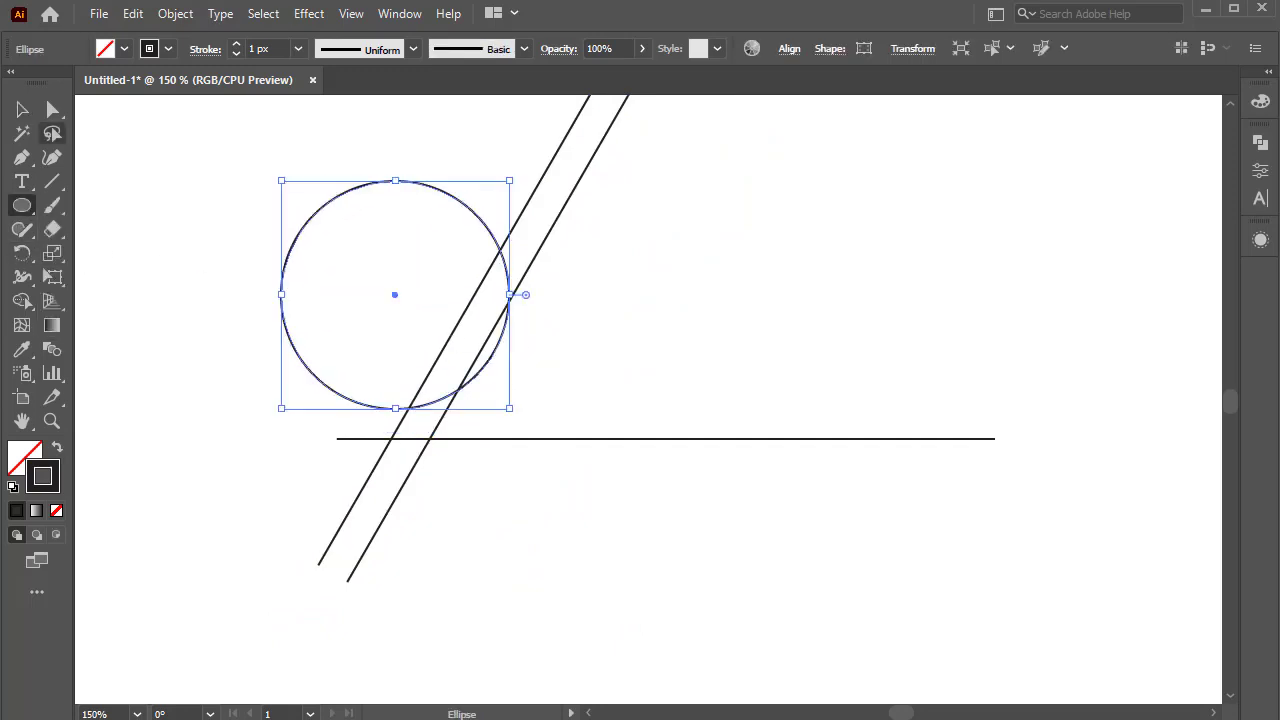
click(30, 115)
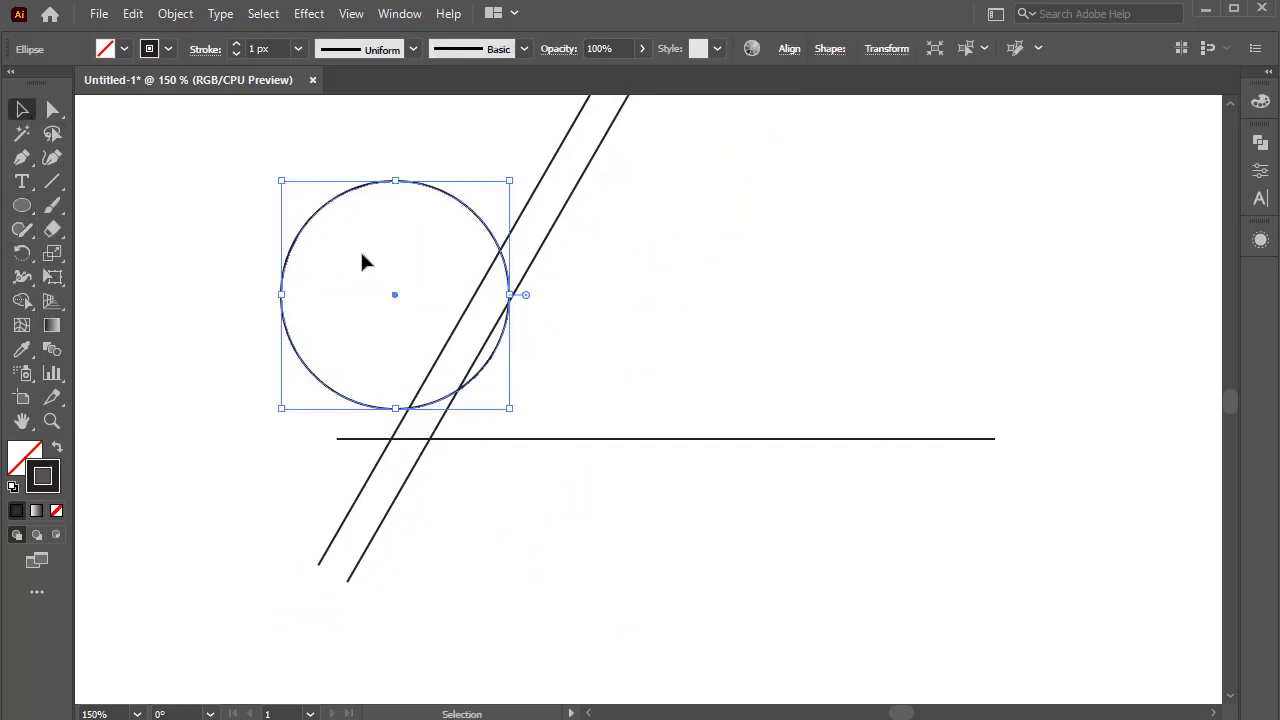
drag(362, 259, 547, 207)
click(730, 252)
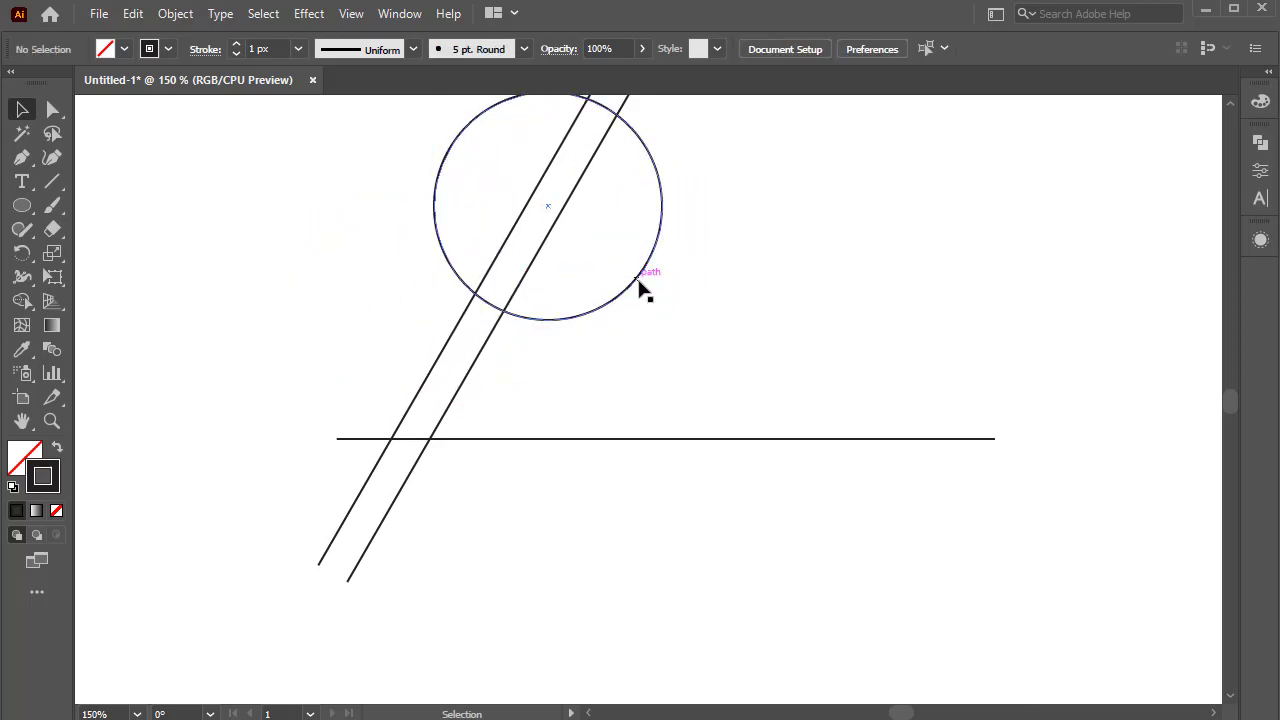
drag(640, 287, 614, 328)
scroll(600, 260, up, 1)
- Paste a copy of the large circle in front and shrink it about its centre into a smaller concentric circle
click(134, 14)
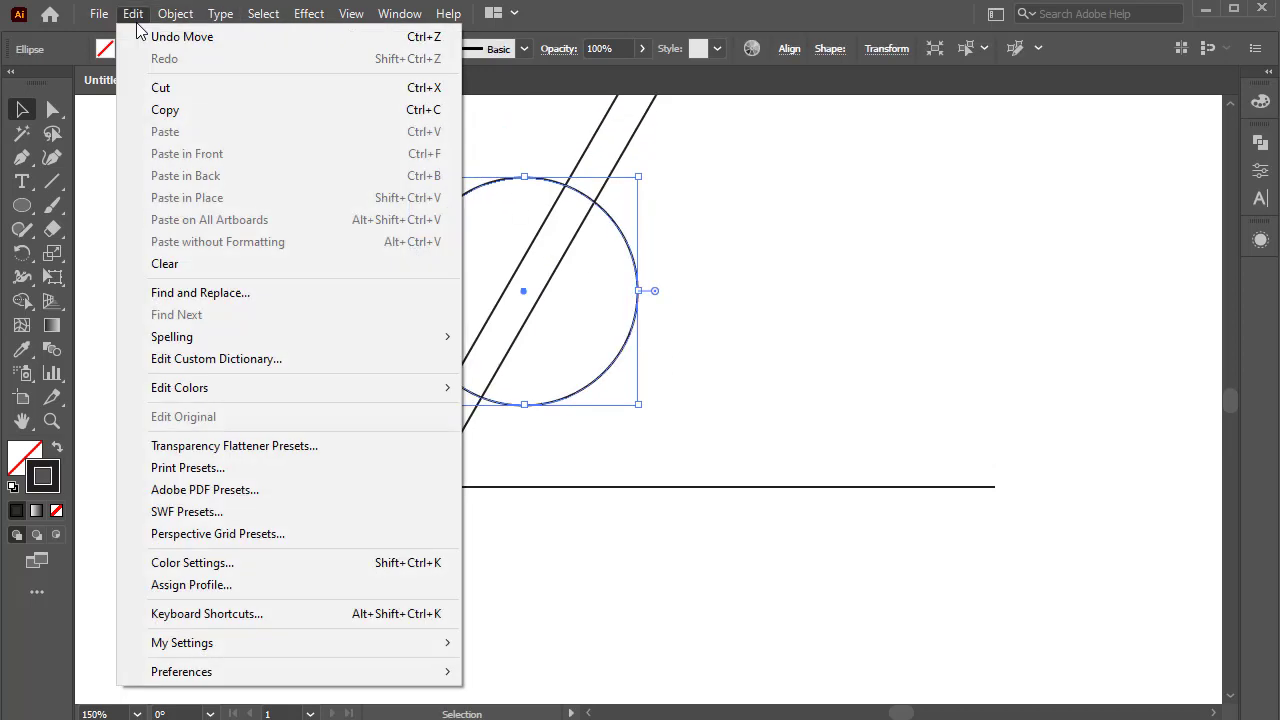
click(165, 110)
click(133, 14)
click(237, 153)
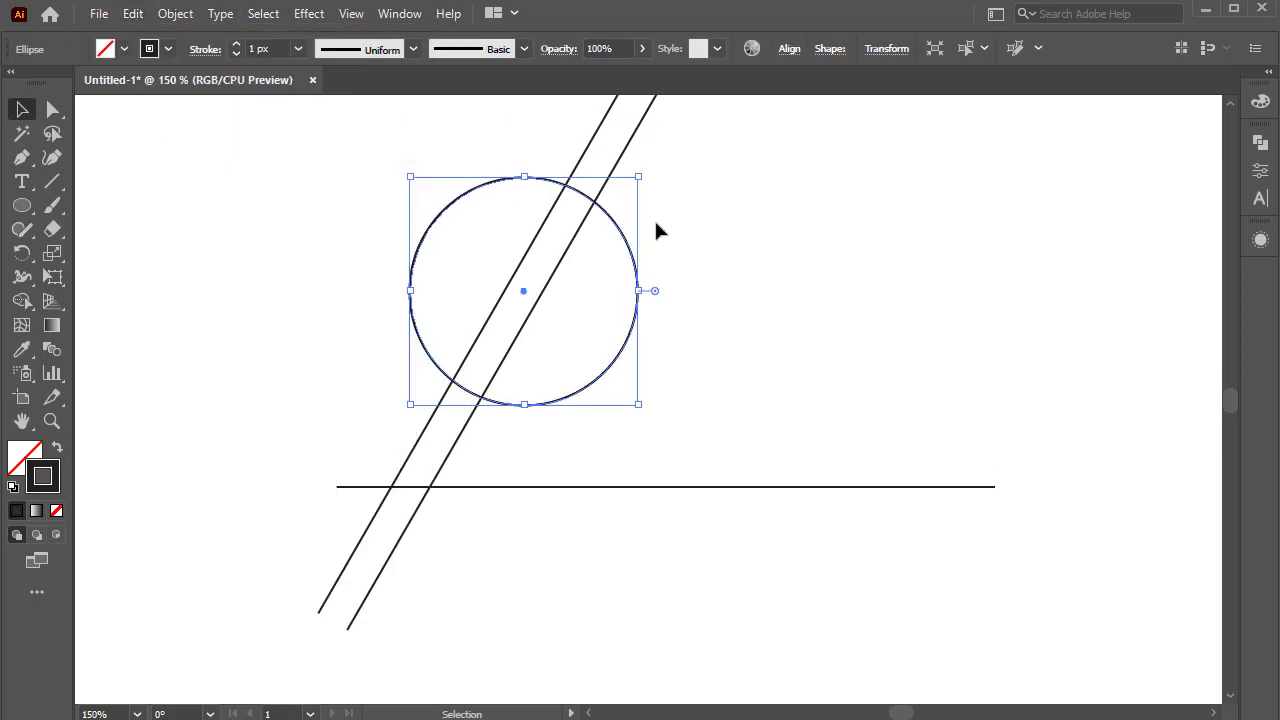
drag(640, 180, 605, 205)
key(ctrl+z)
drag(641, 177, 609, 205)
click(508, 220)
- Paste a copy of the inner circle in front, enlarge it toward the upper right almost to the outer circle, and rotate it slightly
scroll(508, 220, up, 2)
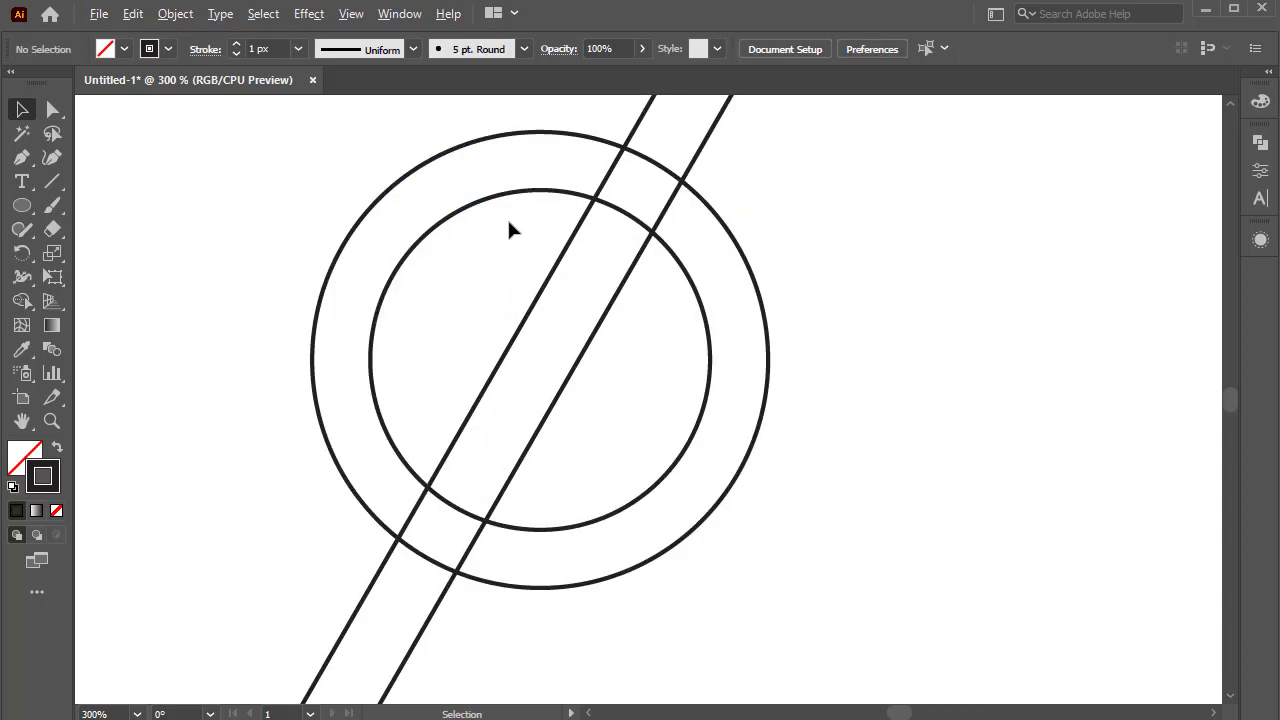
click(541, 192)
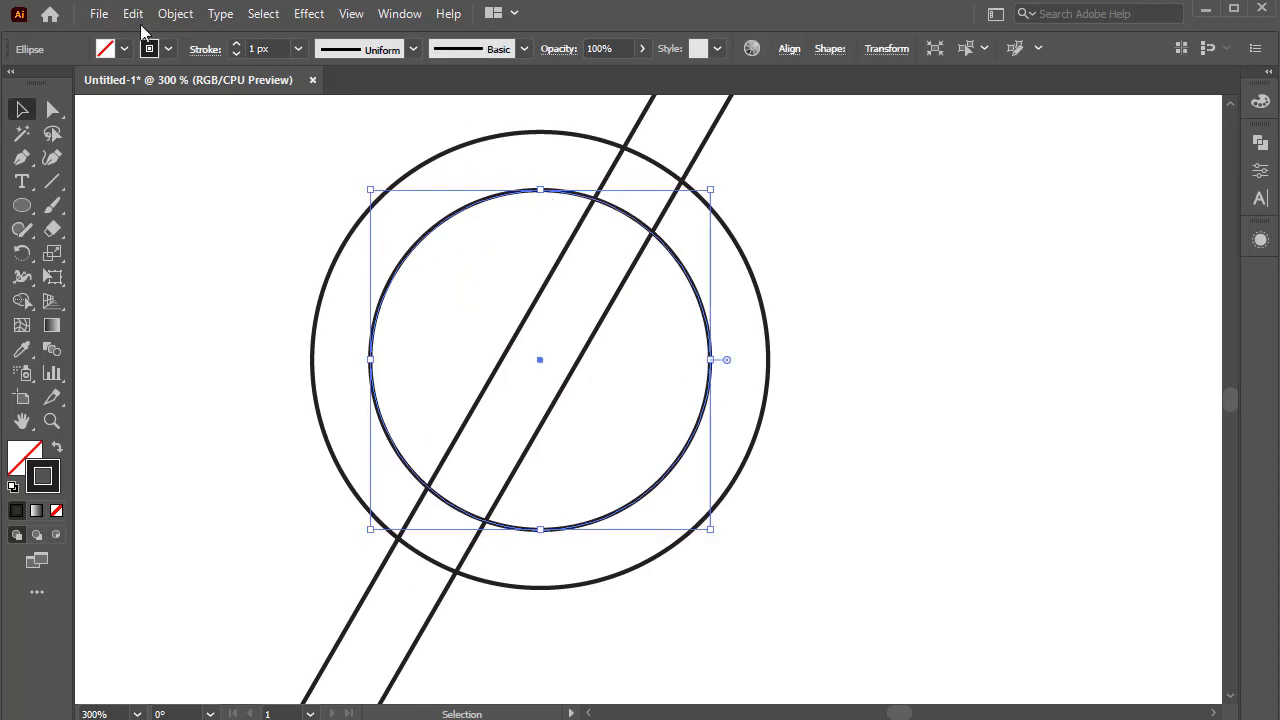
click(133, 13)
click(249, 112)
click(133, 13)
click(353, 151)
drag(710, 189, 754, 155)
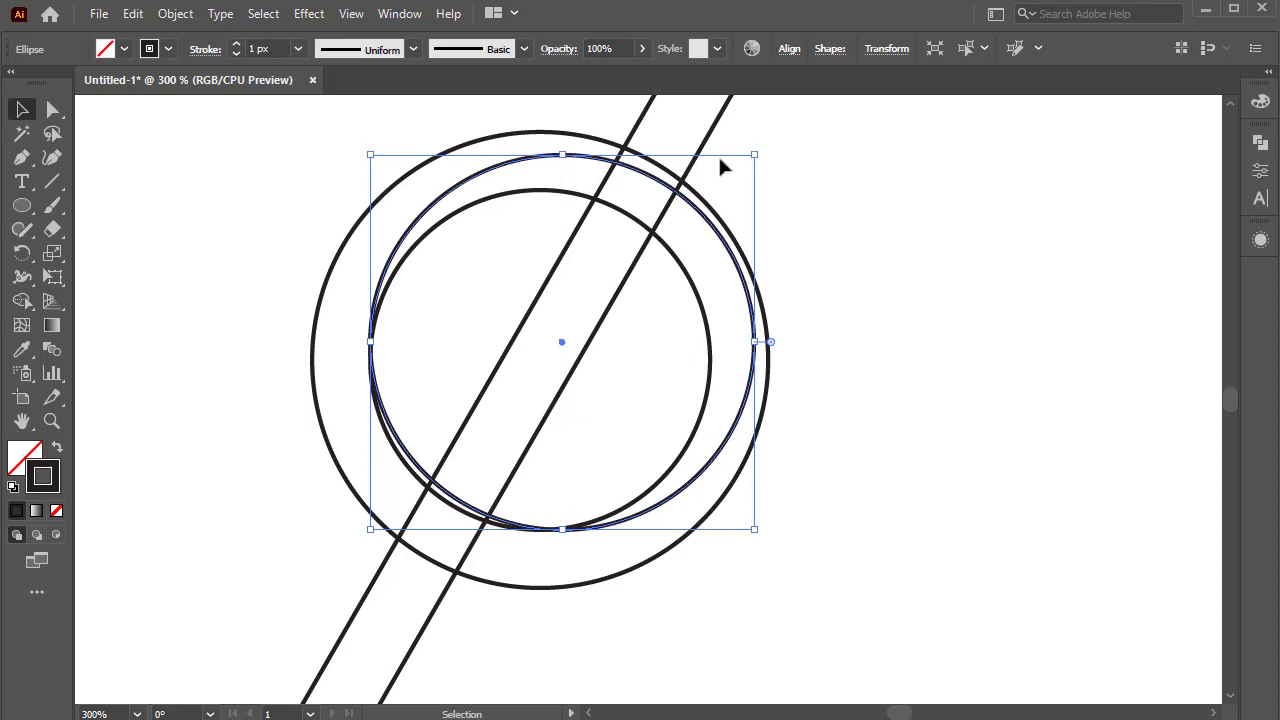
drag(367, 149, 360, 155)
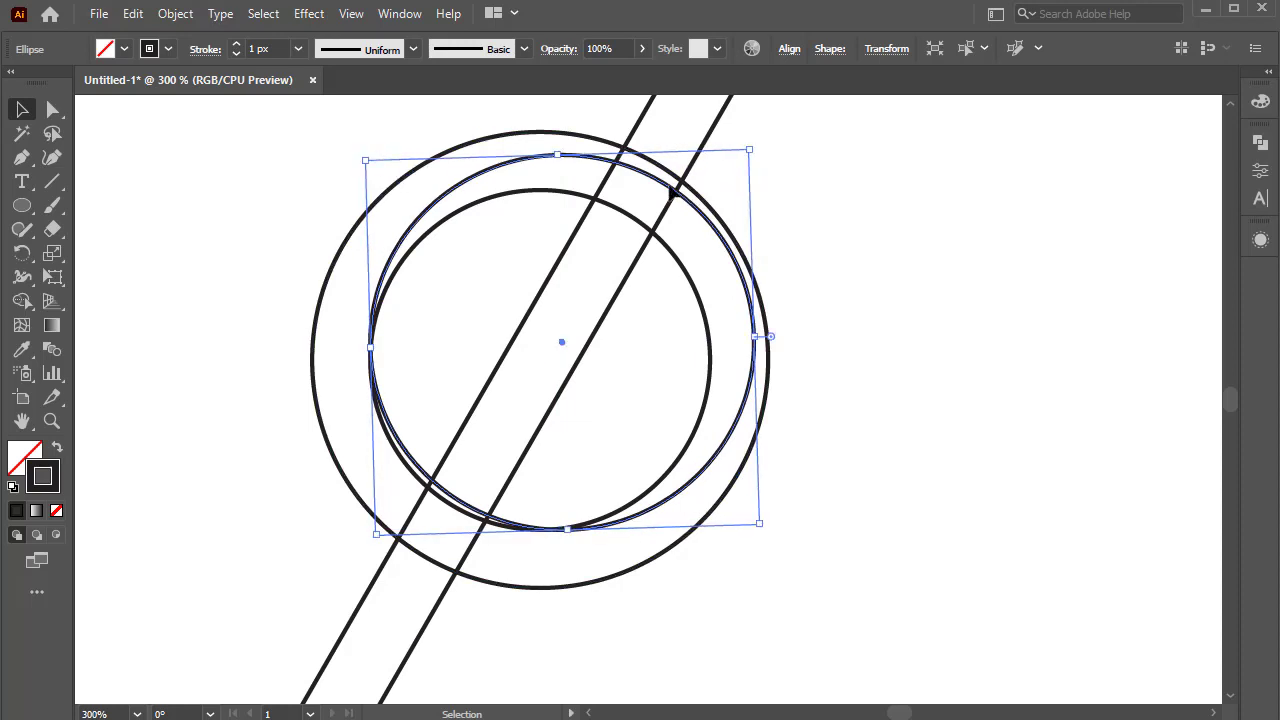
click(795, 192)
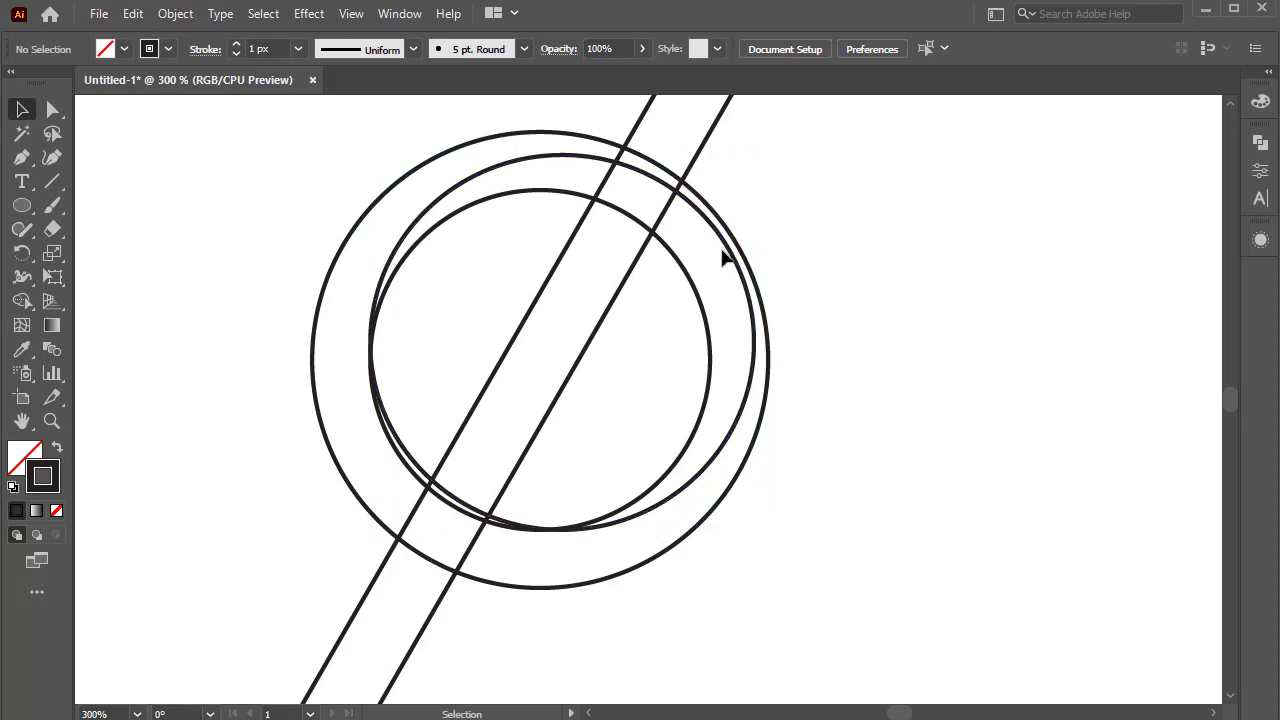
- Resize the off-centre middle circle slightly from its lower-left corner so its lower edge crosses the inner circle
click(437, 490)
drag(366, 526, 374, 529)
click(924, 393)
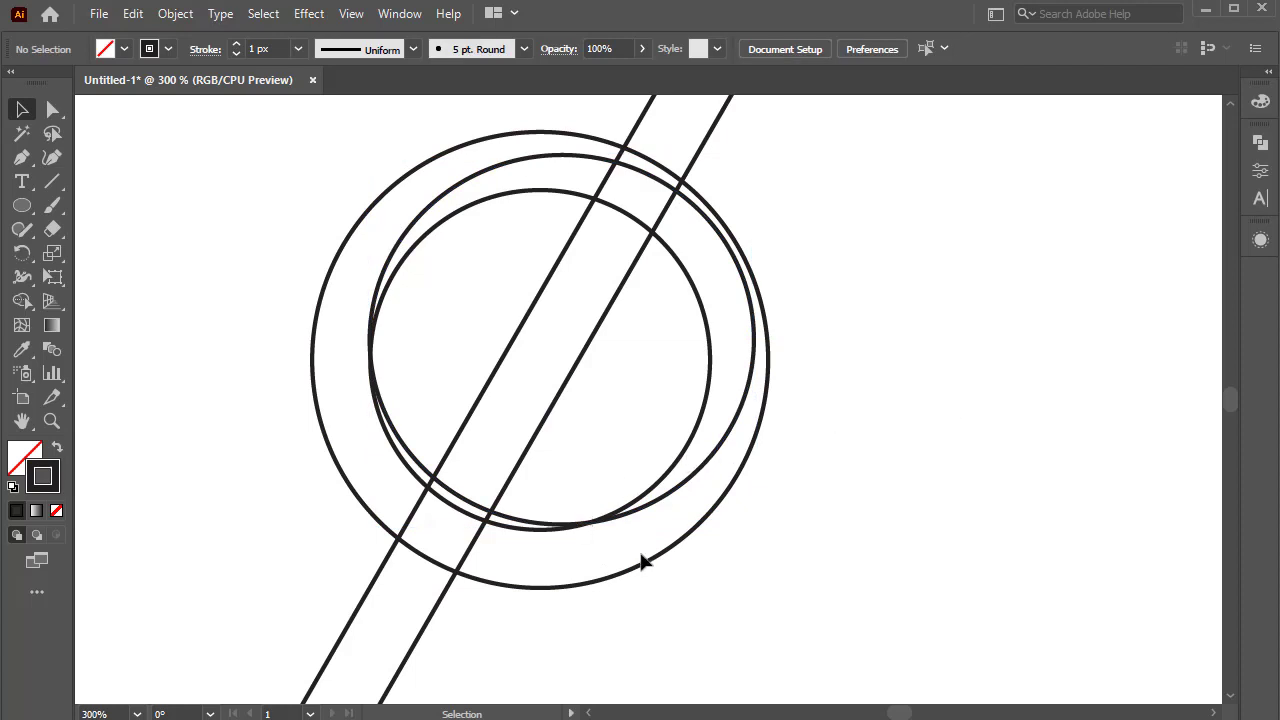
- Move the horizontal line straight up, closer to the bottom of the large circle
scroll(642, 553, down, 5)
alt+scroll(640, 548, down, 2)
scroll(677, 513, up, 1)
drag(651, 580, 613, 594)
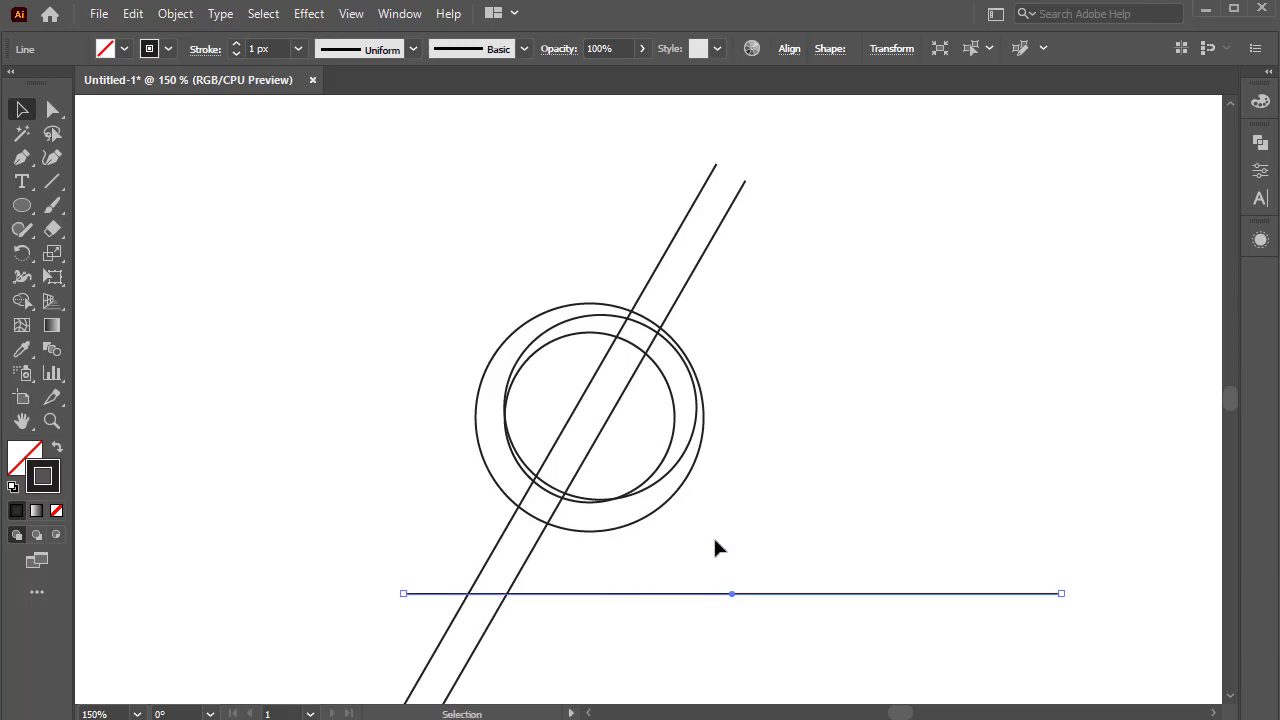
click(714, 535)
- Draw a smaller circle and place it against the left diagonal line, just above the horizontal line
scroll(312, 418, right, 1)
click(24, 208)
drag(174, 383, 299, 494)
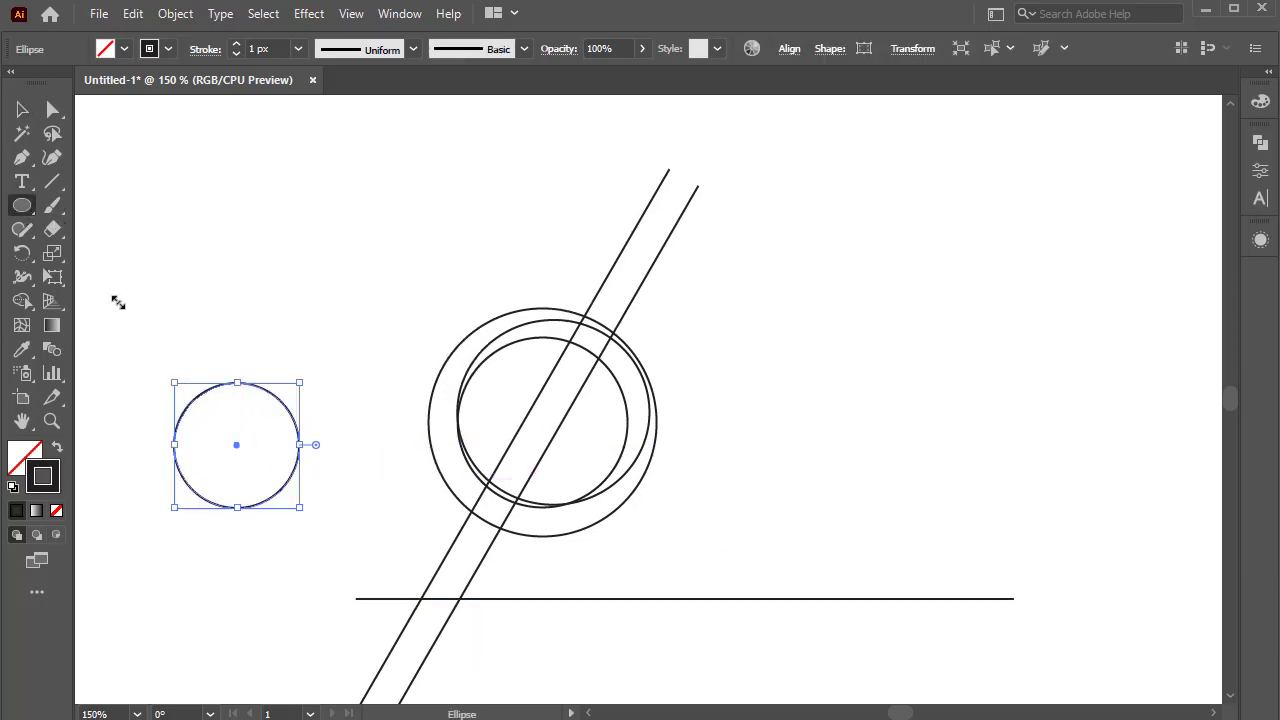
click(23, 111)
drag(238, 454, 391, 538)
- Nudge the left circle in outline view so it just touches the left diagonal line, and return to preview
scroll(404, 596, up, 3)
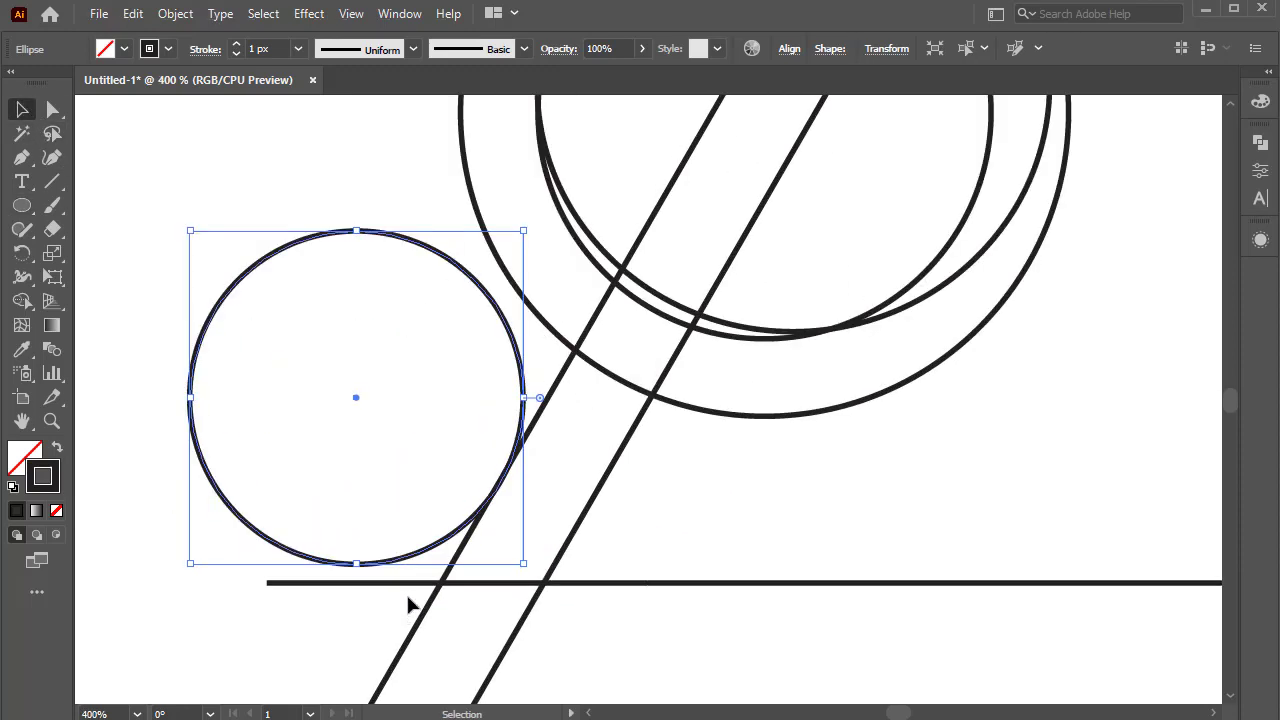
click(351, 13)
click(426, 27)
scroll(420, 594, up, 3)
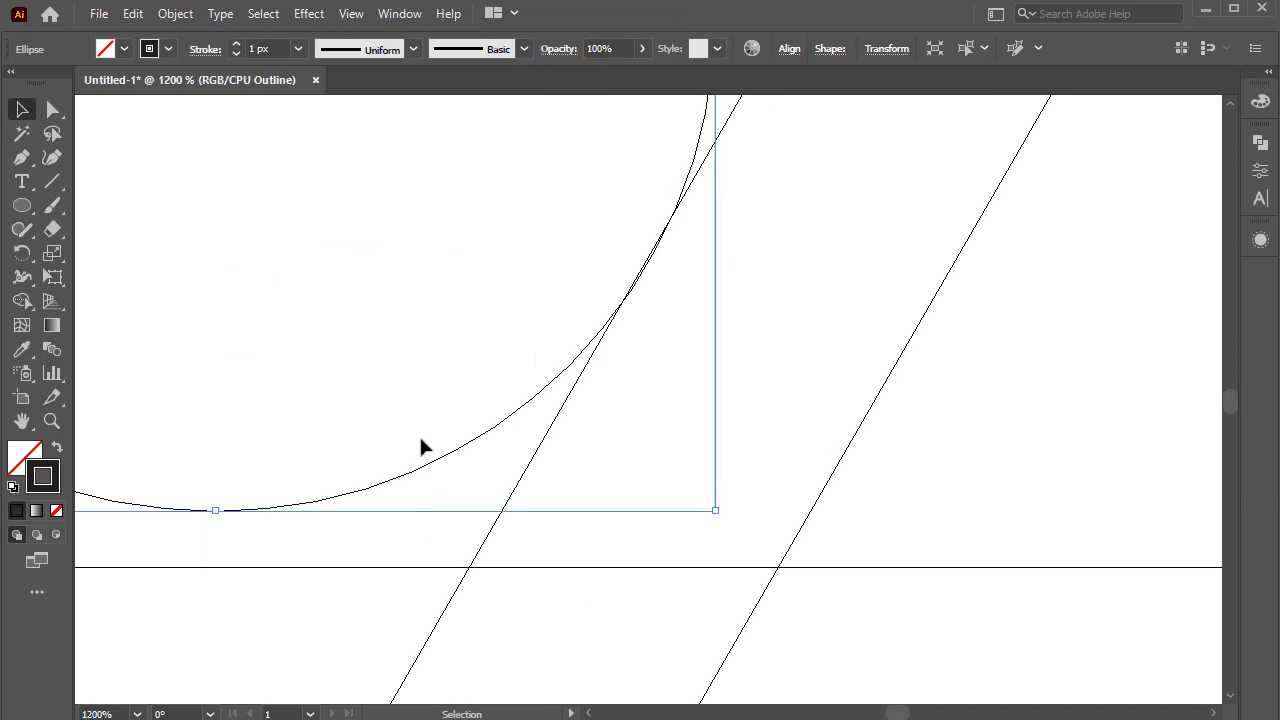
drag(428, 468, 415, 480)
click(418, 348)
key(ctrl+y)
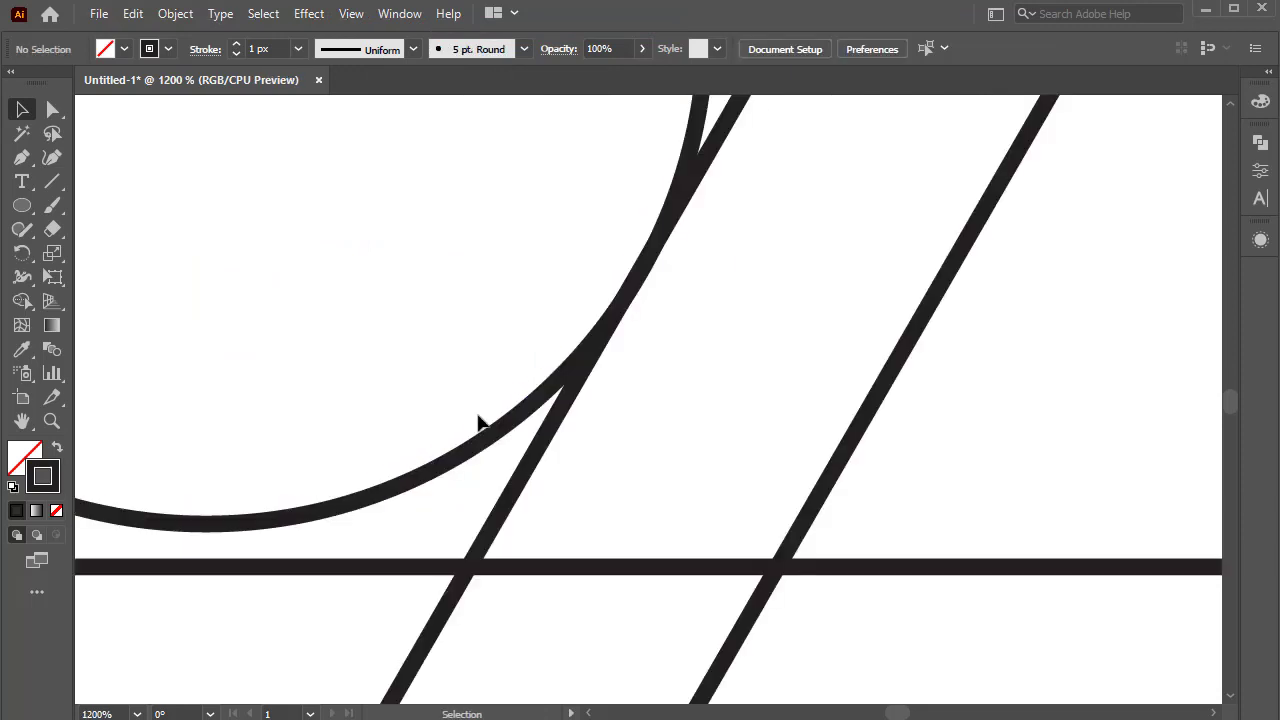
- Paste a copy of the left circle in front, scale it down, and place it beside the right diagonal line
scroll(477, 423, down, 4)
click(422, 226)
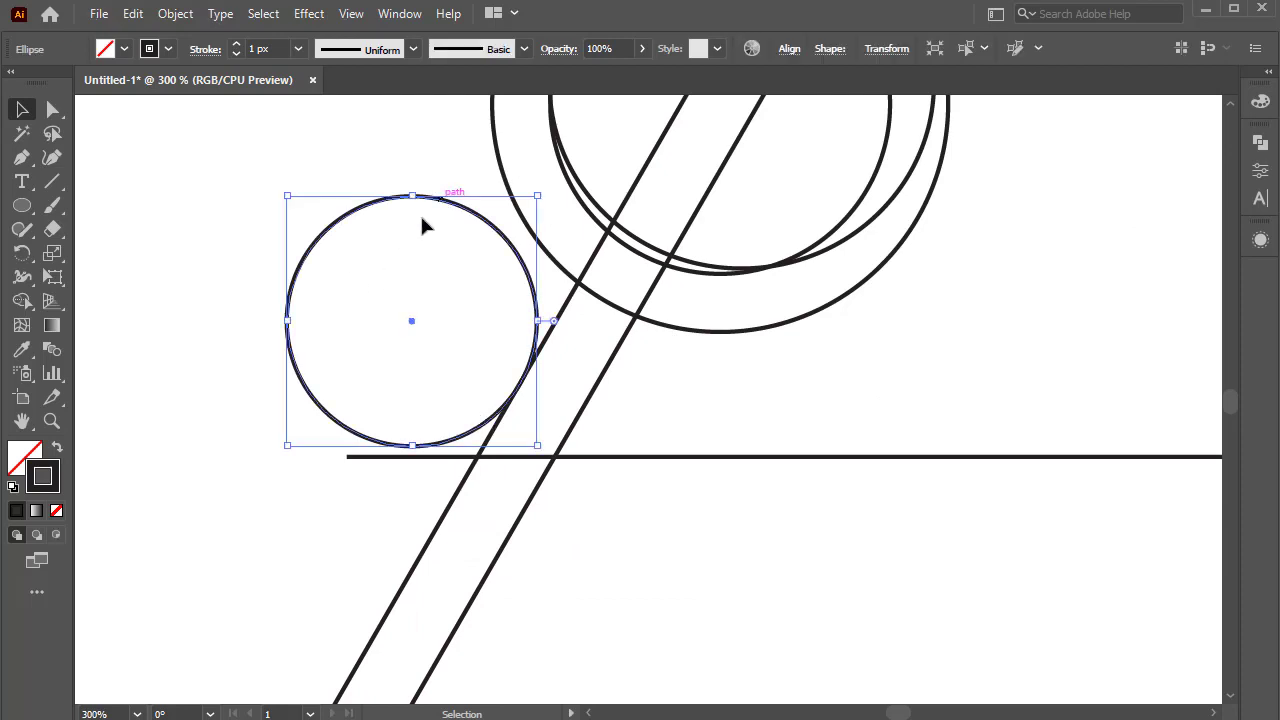
click(143, 13)
click(151, 109)
click(134, 15)
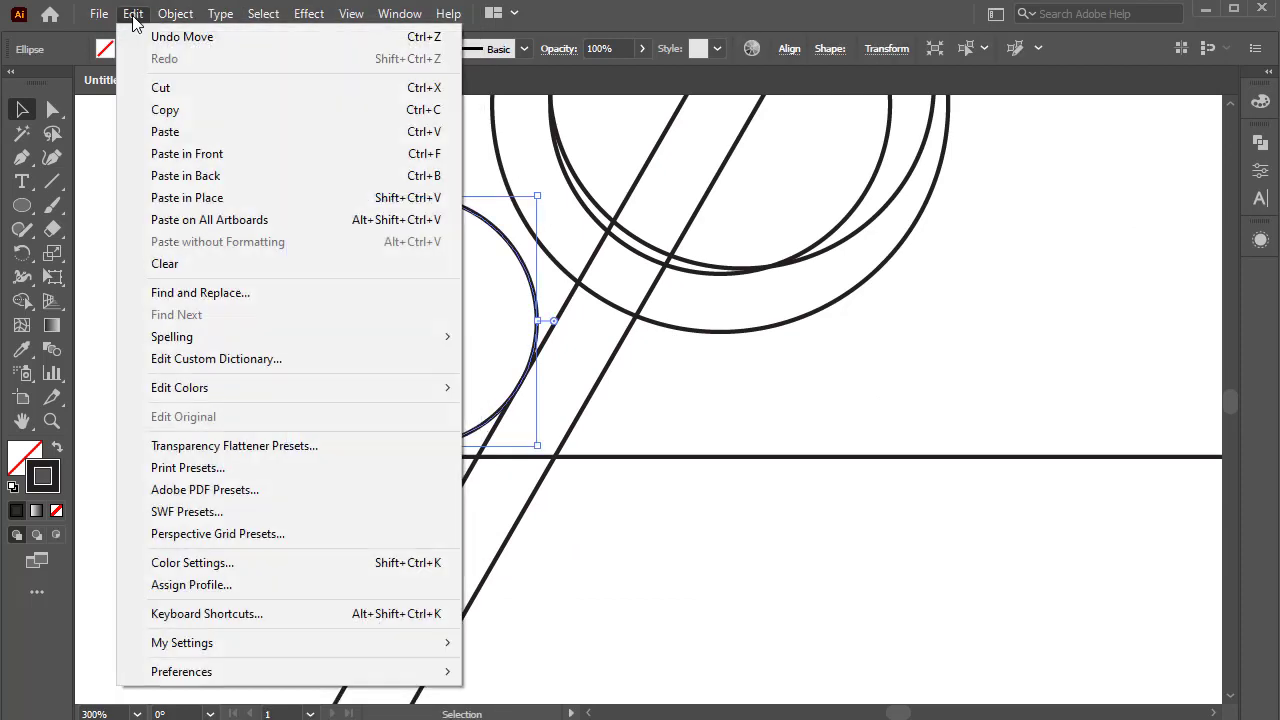
click(257, 154)
drag(537, 197, 681, 376)
- Fine-position the small circle against the right diagonal line using outline view, and check the contact in preview
scroll(641, 378, up, 3)
key(ctrl+y)
scroll(530, 400, up, 2)
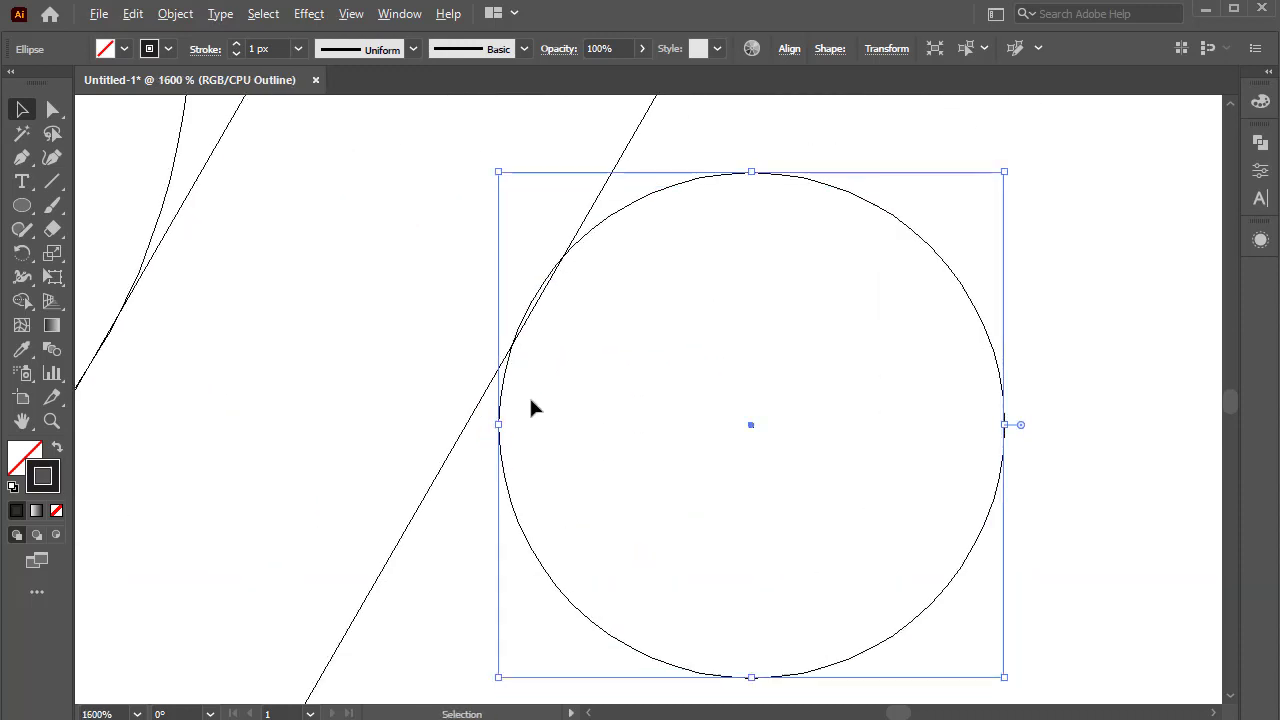
mouse_move(746, 426)
mouse_down()
mouse_move(438, 428)
mouse_move(727, 428)
mouse_move(737, 440)
mouse_move(479, 410)
mouse_move(437, 420)
mouse_move(737, 423)
mouse_up()
key(ctrl+y)
scroll(748, 415, down, 3)
key(y)
key(ctrl+y)
scroll(740, 410, up, 2)
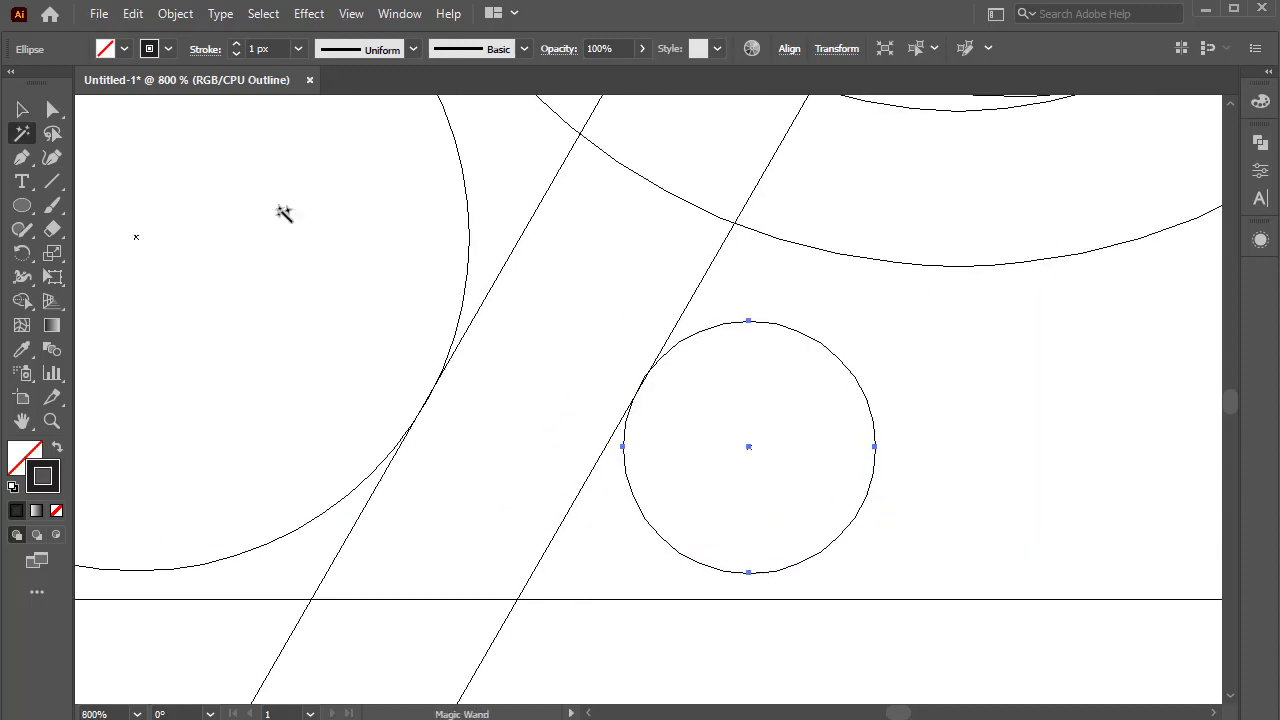
click(20, 112)
scroll(726, 412, up, 3)
key(ctrl+y)
scroll(732, 402, down, 5)
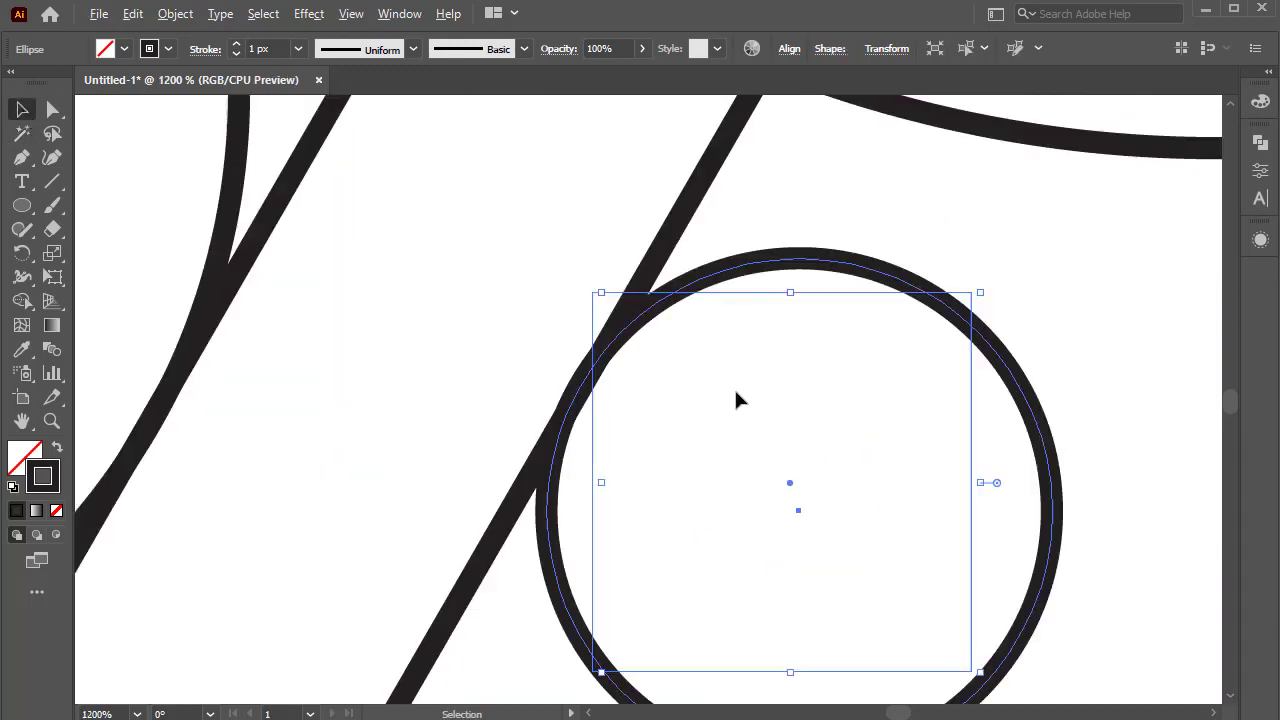
- Paste another circle copy in front, scale it to a medium size, and place it right of the small circle below the large one
drag(949, 466, 627, 466)
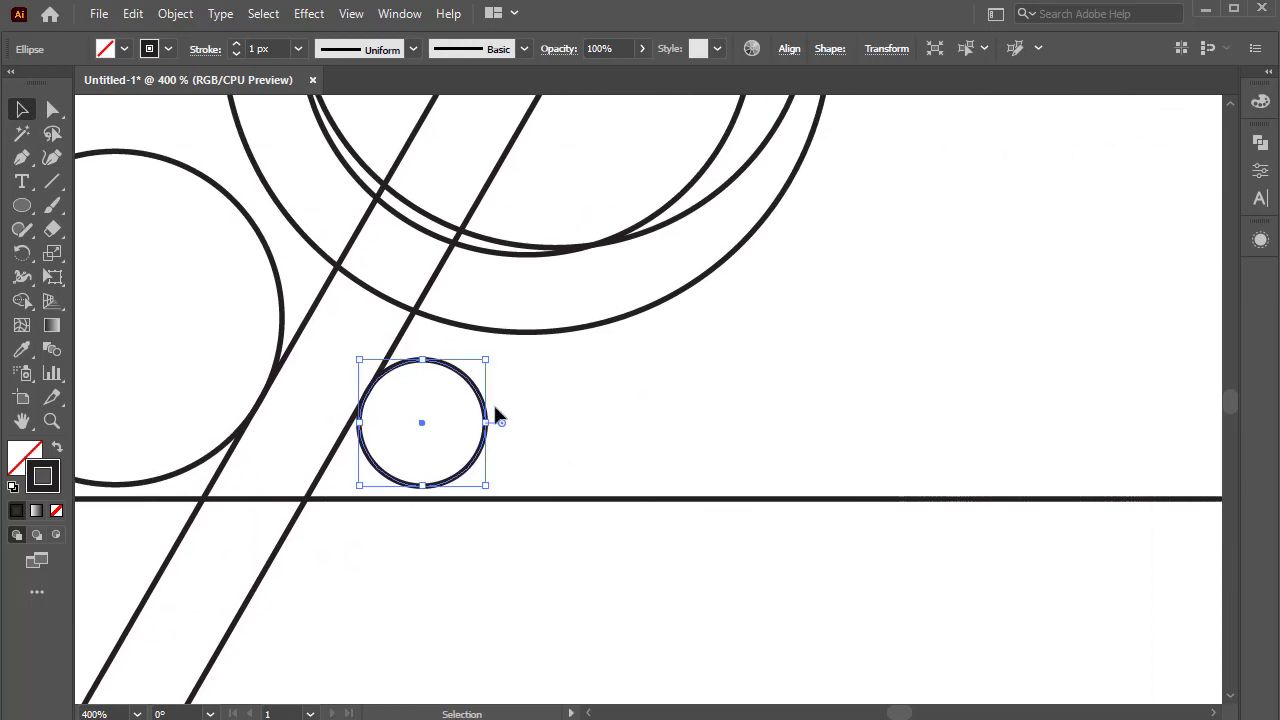
click(132, 13)
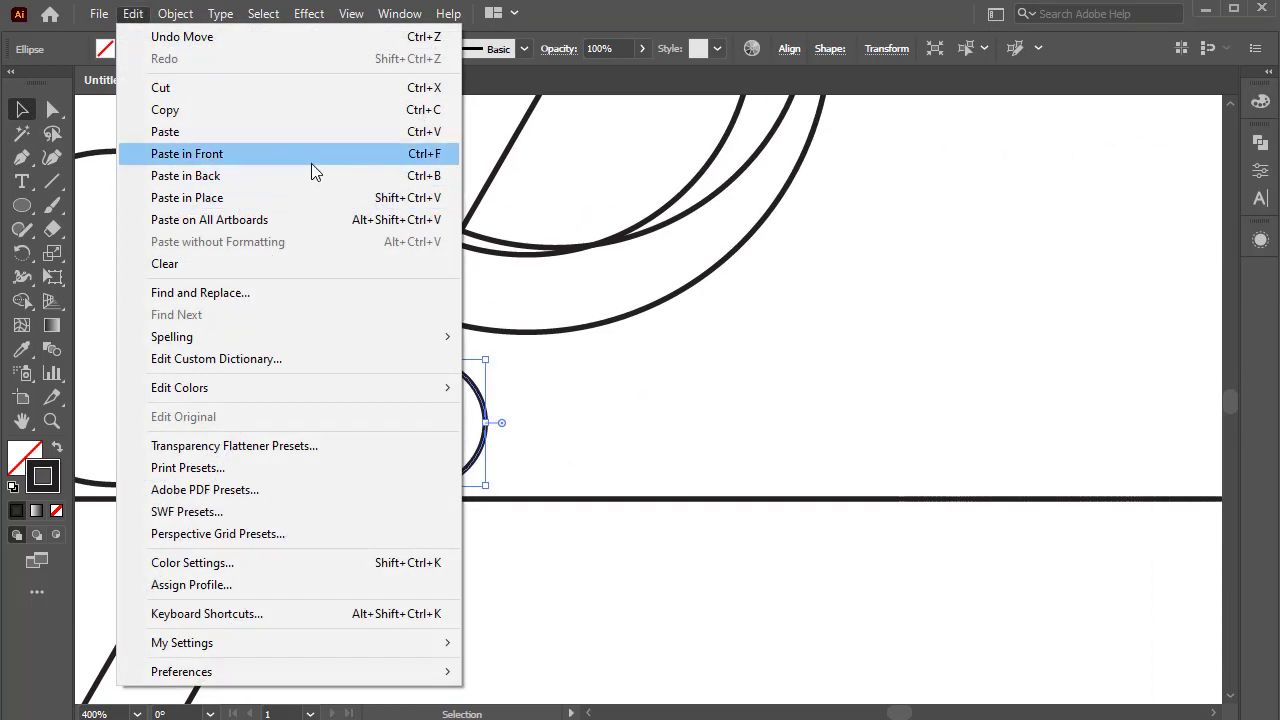
click(312, 164)
drag(472, 390, 838, 305)
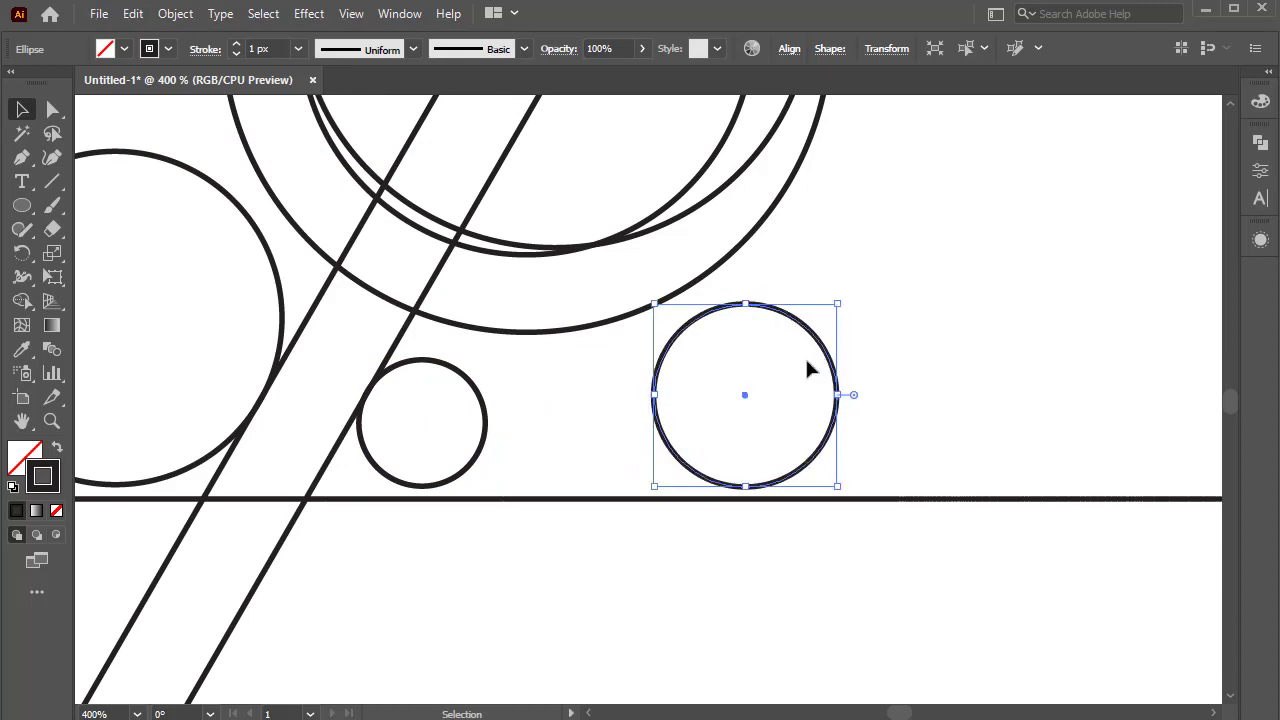
drag(822, 368, 802, 352)
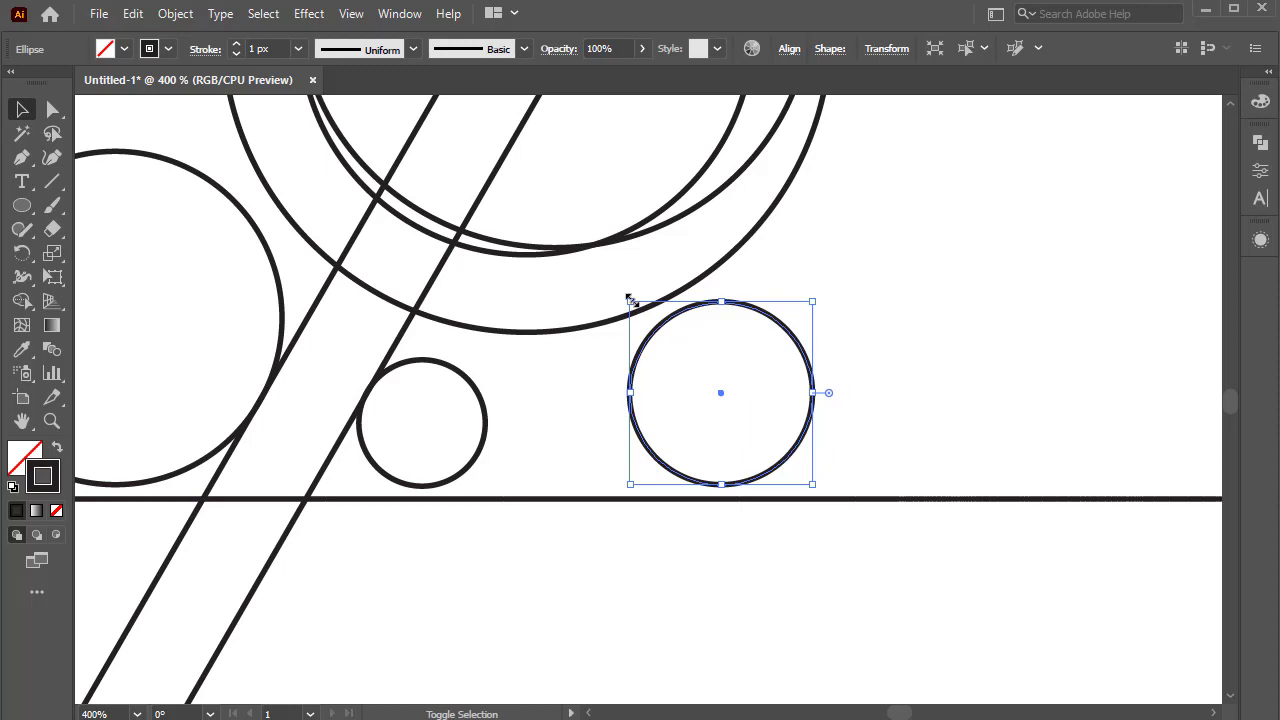
click(842, 347)
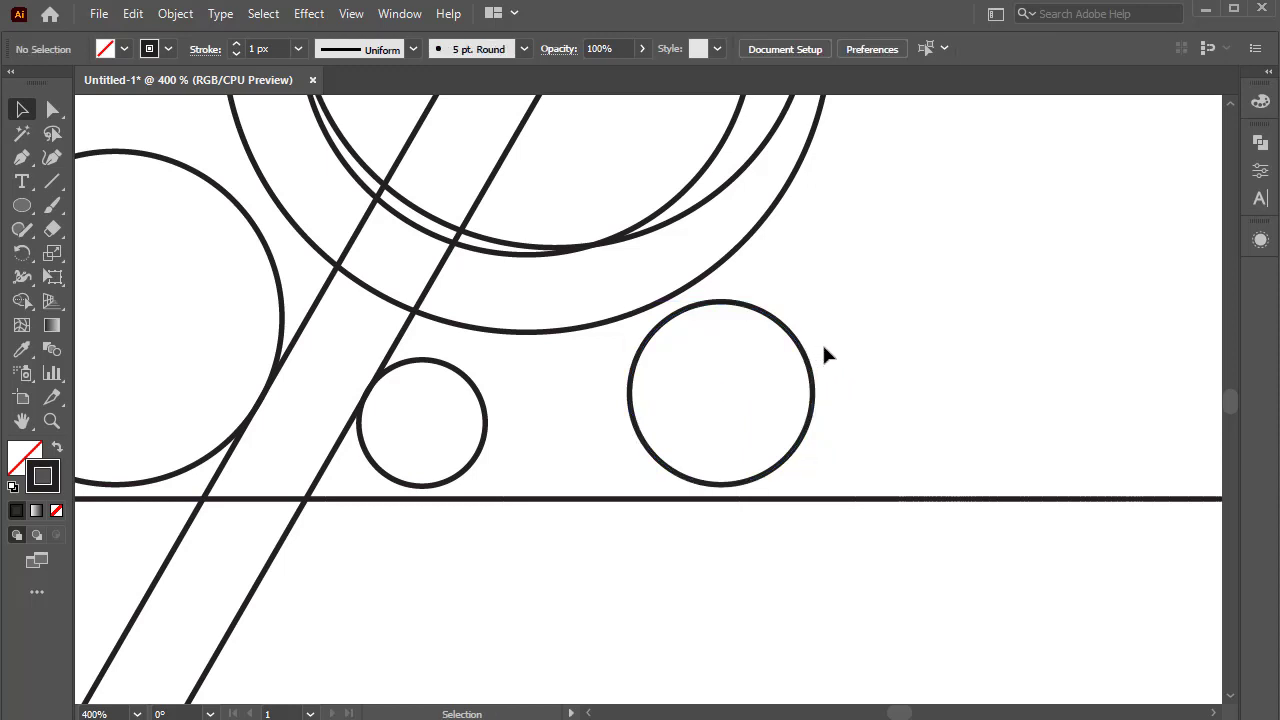
- Draw a slanted line just right of the medium circle and a short vertical line through the bottom of the left circle
scroll(824, 348, down, 1)
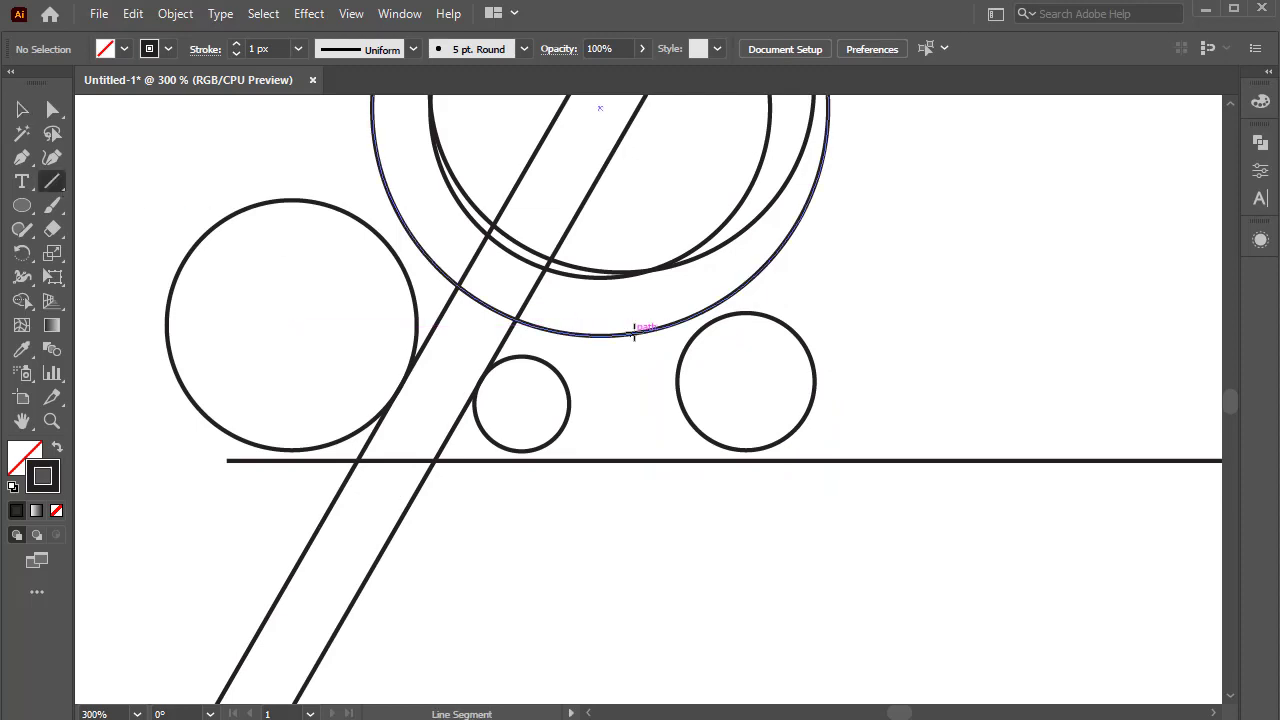
drag(820, 324, 845, 553)
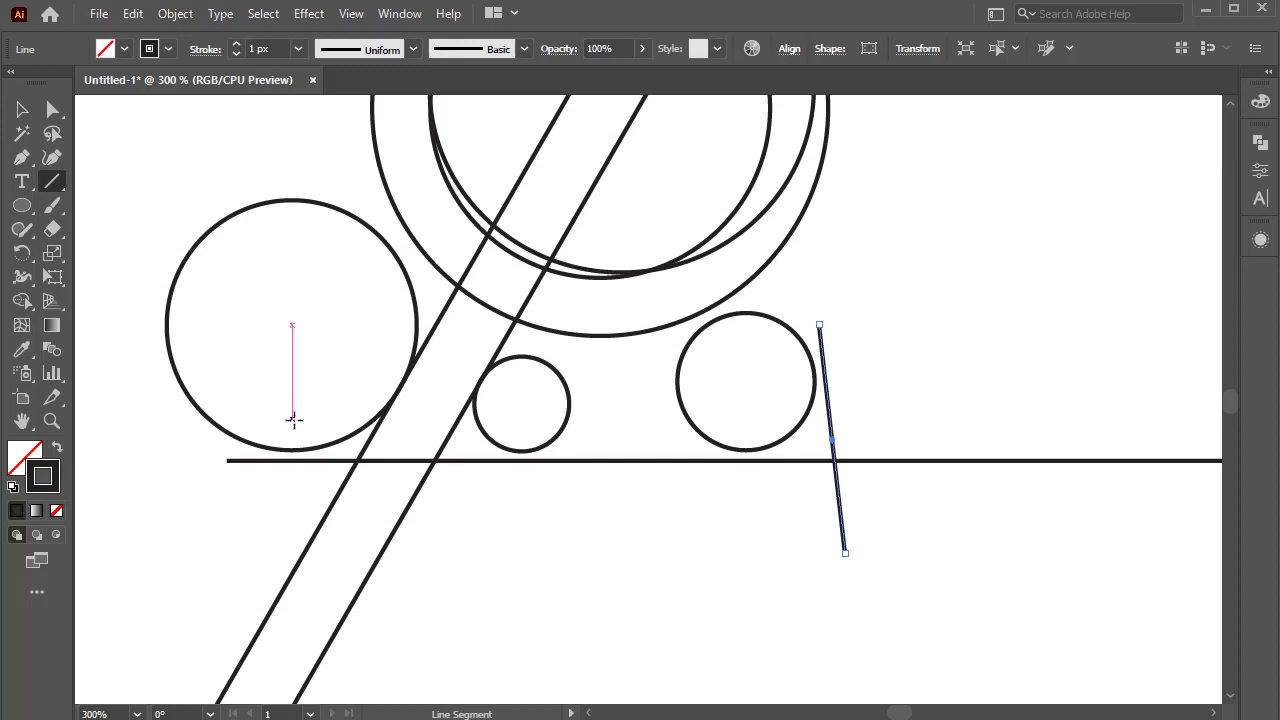
drag(292, 417, 292, 490)
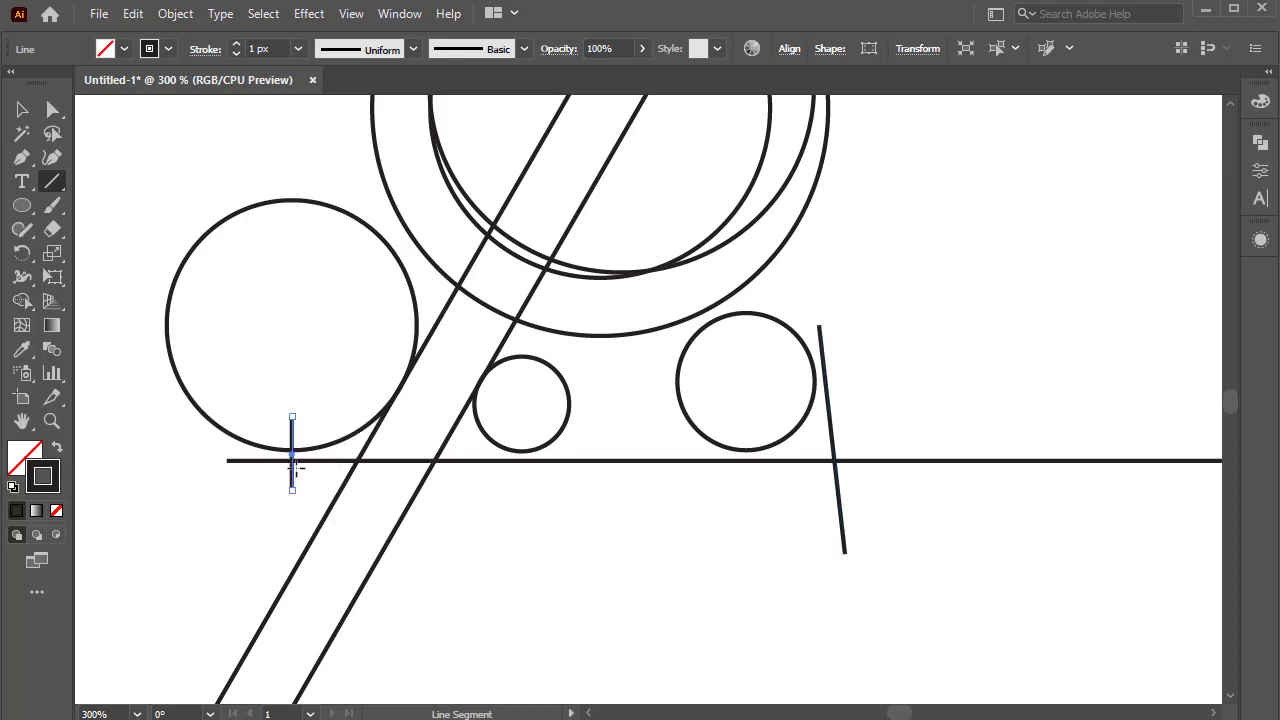
- Draw a straight Pen segment joining the bottom anchors of the medium circle and the small circle
click(22, 157)
scroll(758, 460, up, 2)
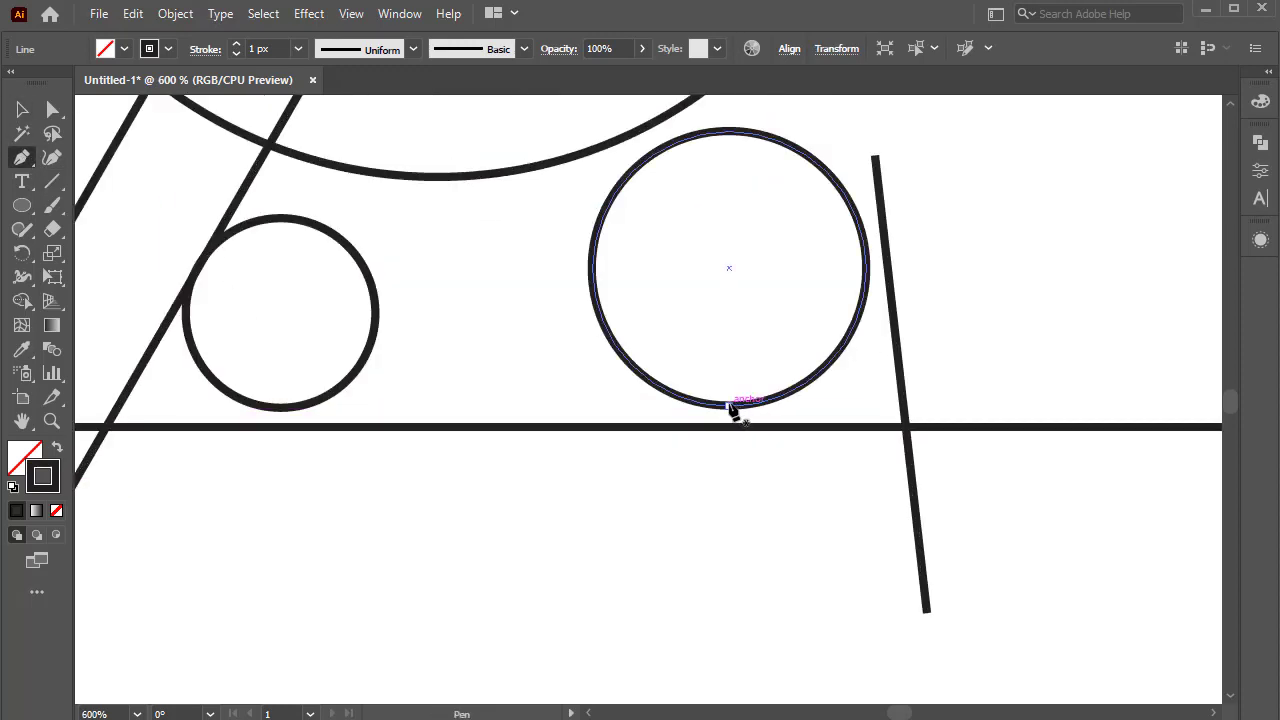
drag(729, 406, 484, 408)
key(ctrl+z)
click(729, 406)
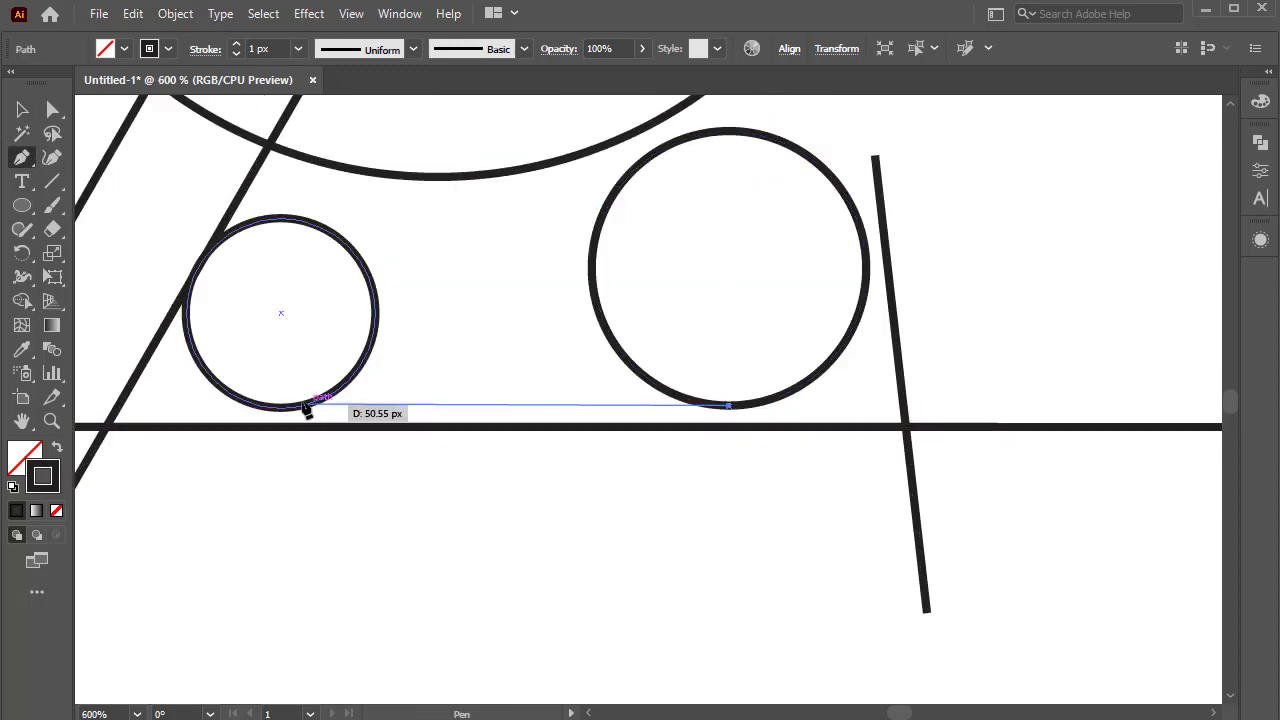
drag(281, 407, 136, 392)
key(ctrl+z)
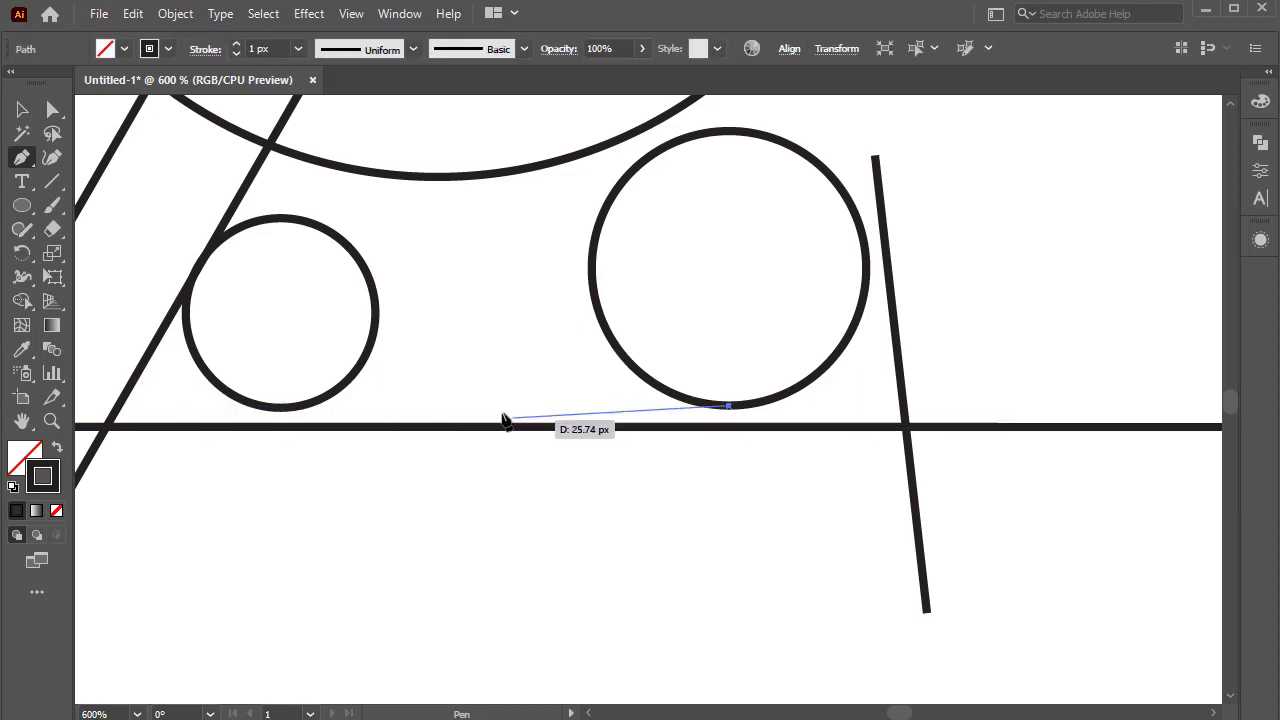
click(281, 408)
- Bend the segment between the two circle bottoms into a slight downward curve above the horizontal line
key(alt)
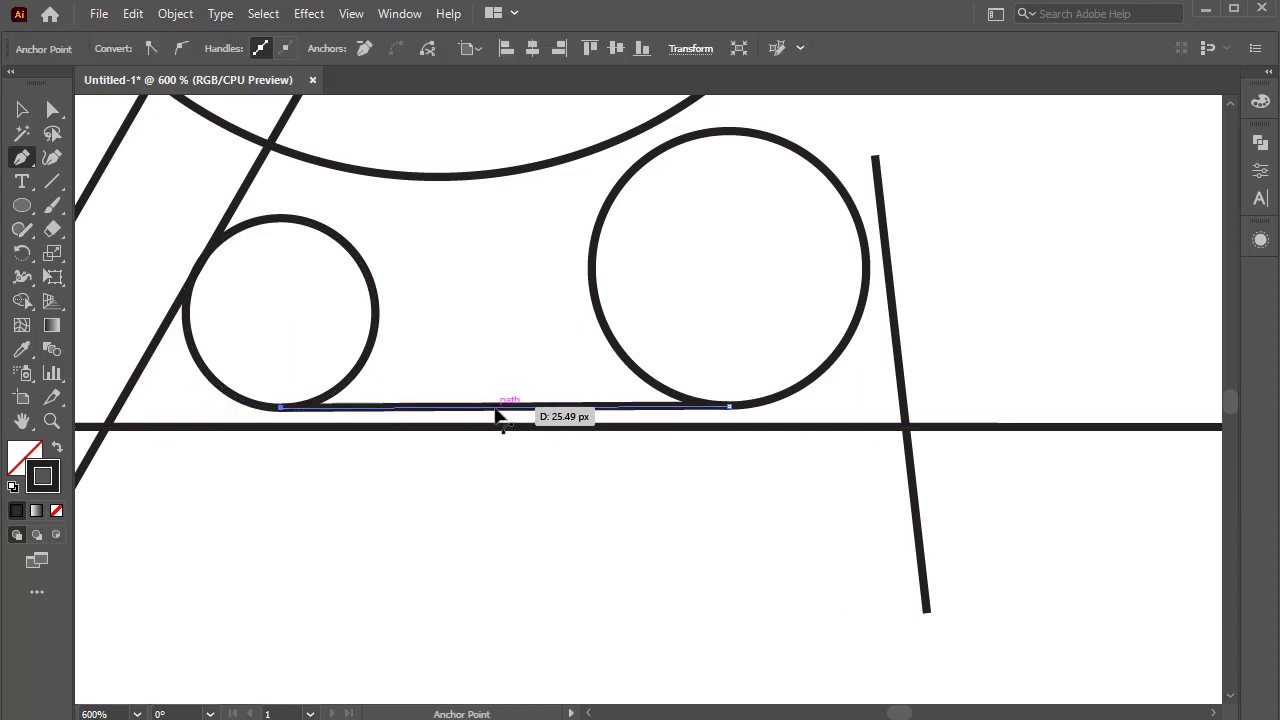
scroll(490, 420, up, 1)
drag(506, 420, 501, 427)
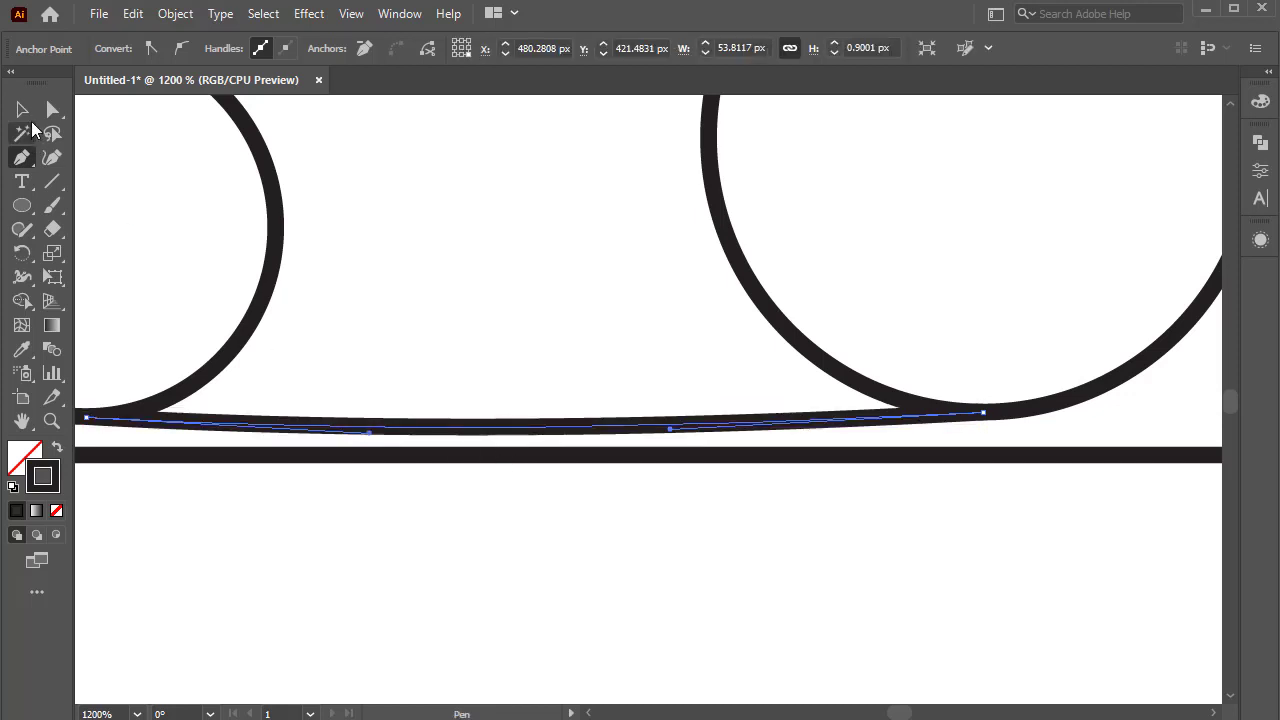
- Draw a short horizontal line from inside the medium circle's right edge across the slanted line beside it
click(22, 109)
click(411, 225)
scroll(419, 225, down, 3)
scroll(420, 228, down, 1)
scroll(414, 230, down, 2)
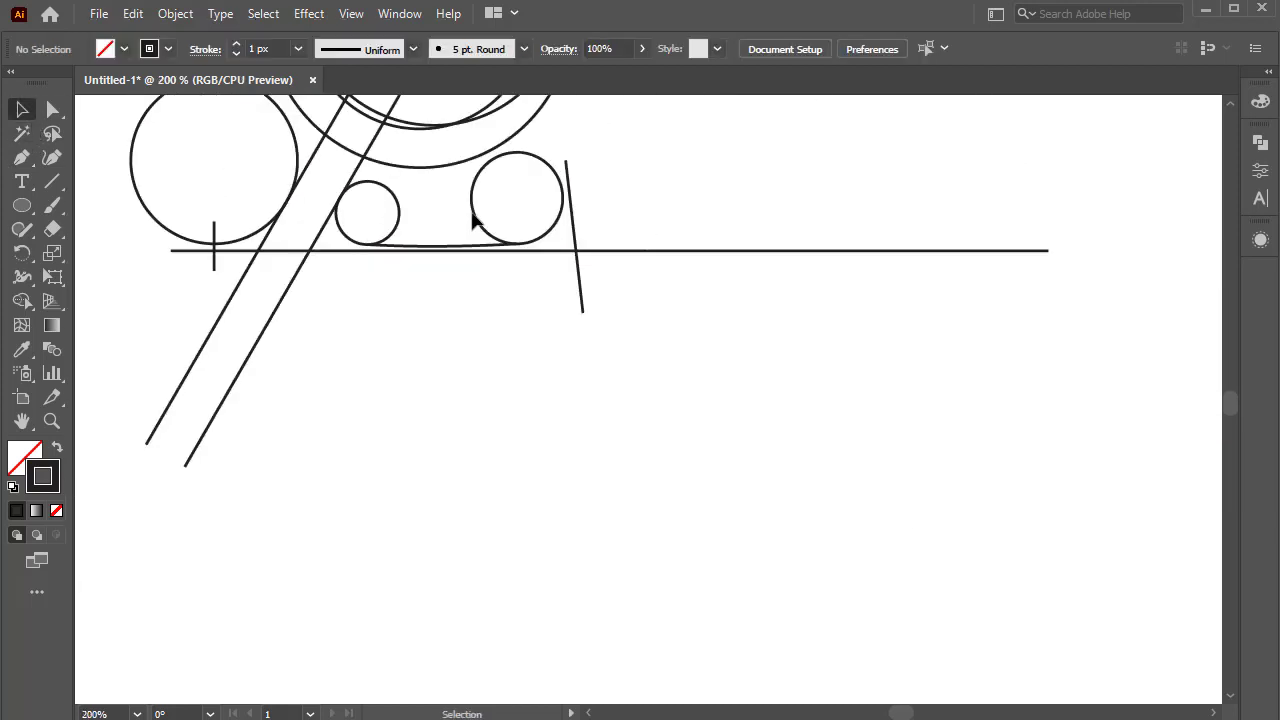
scroll(530, 200, up, 4)
scroll(631, 195, up, 2)
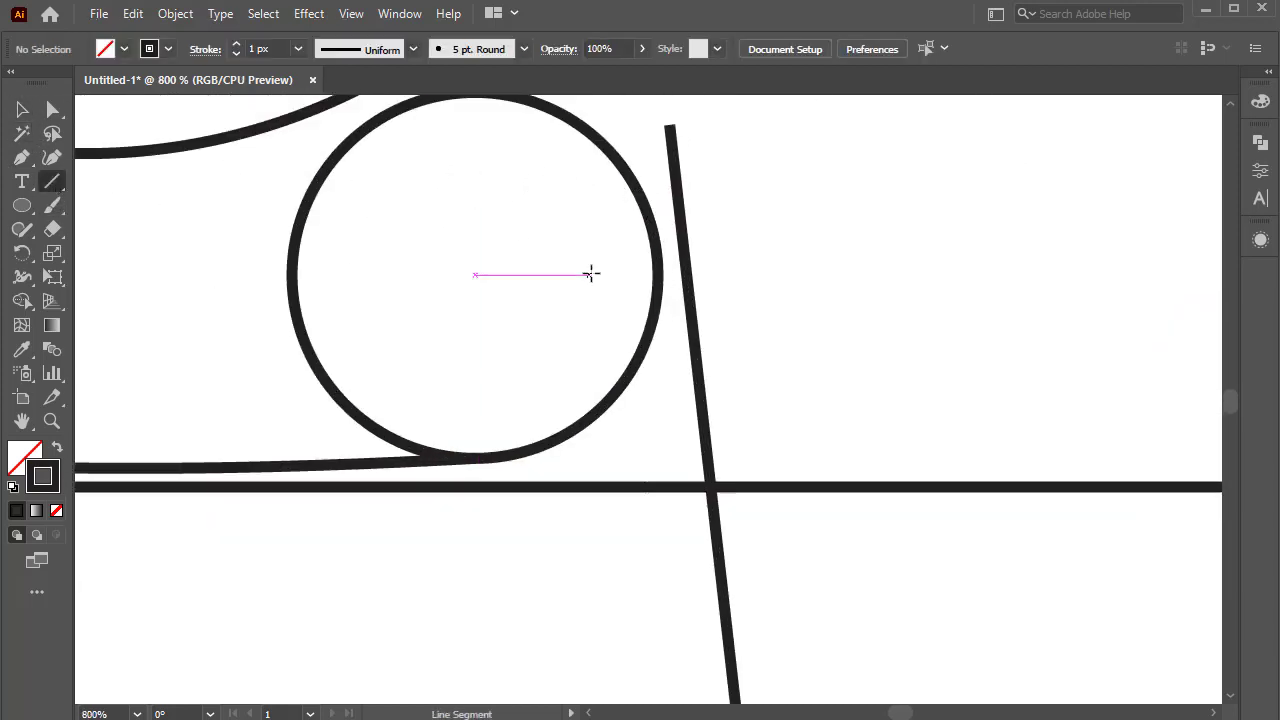
drag(617, 275, 725, 275)
click(22, 109)
click(169, 177)
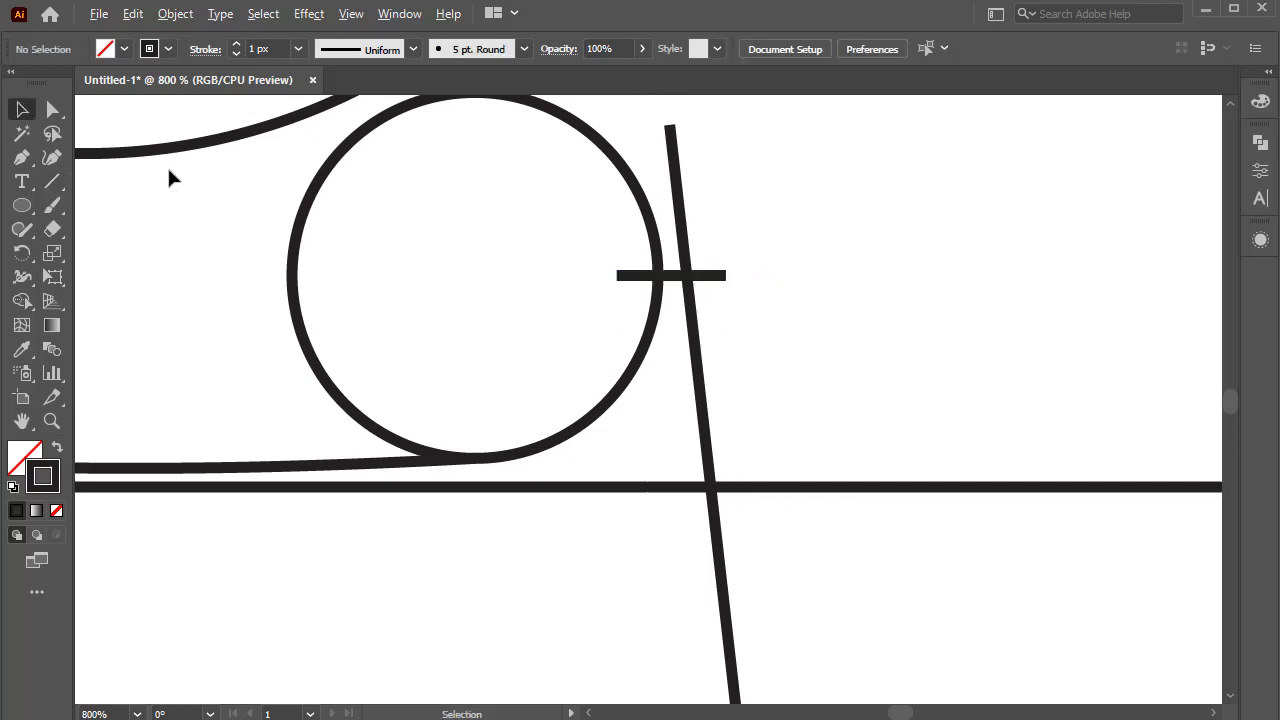
- Draw a short slanted line across the two outermost large circles at their upper right, where they nearly meet
scroll(169, 177, down, 5)
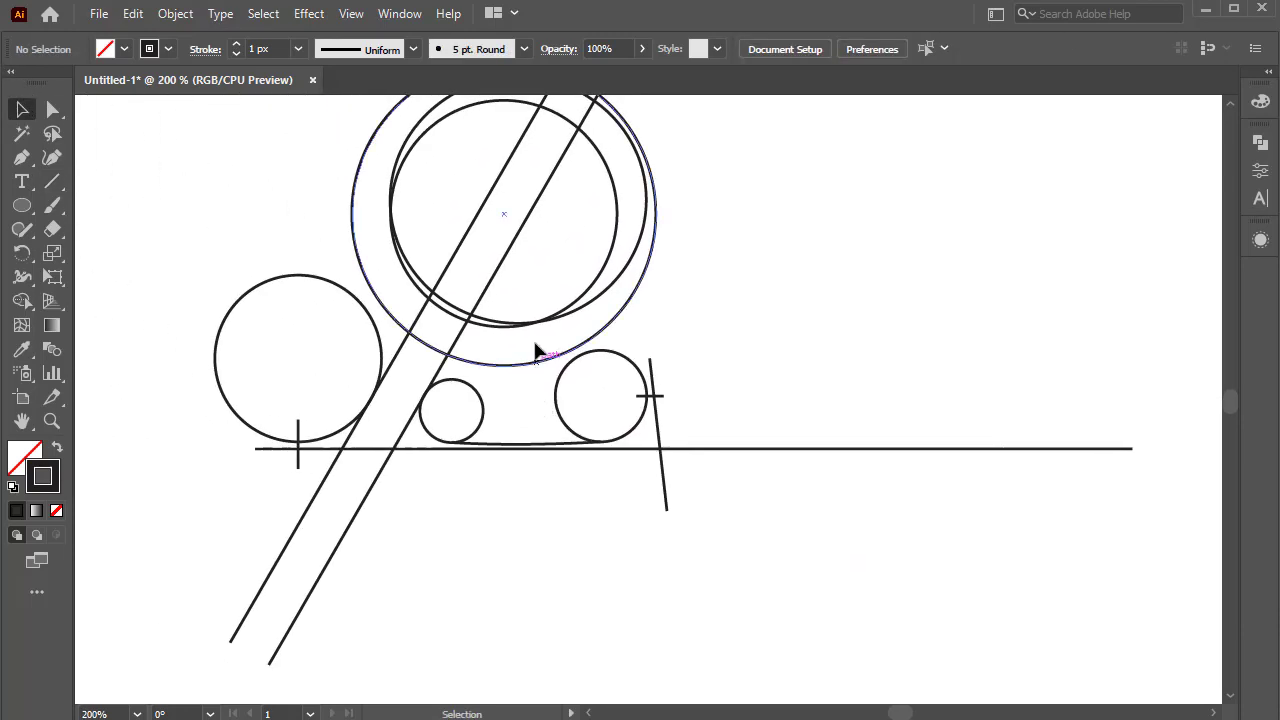
scroll(508, 293, up, 2)
click(48, 181)
scroll(411, 243, up, 4)
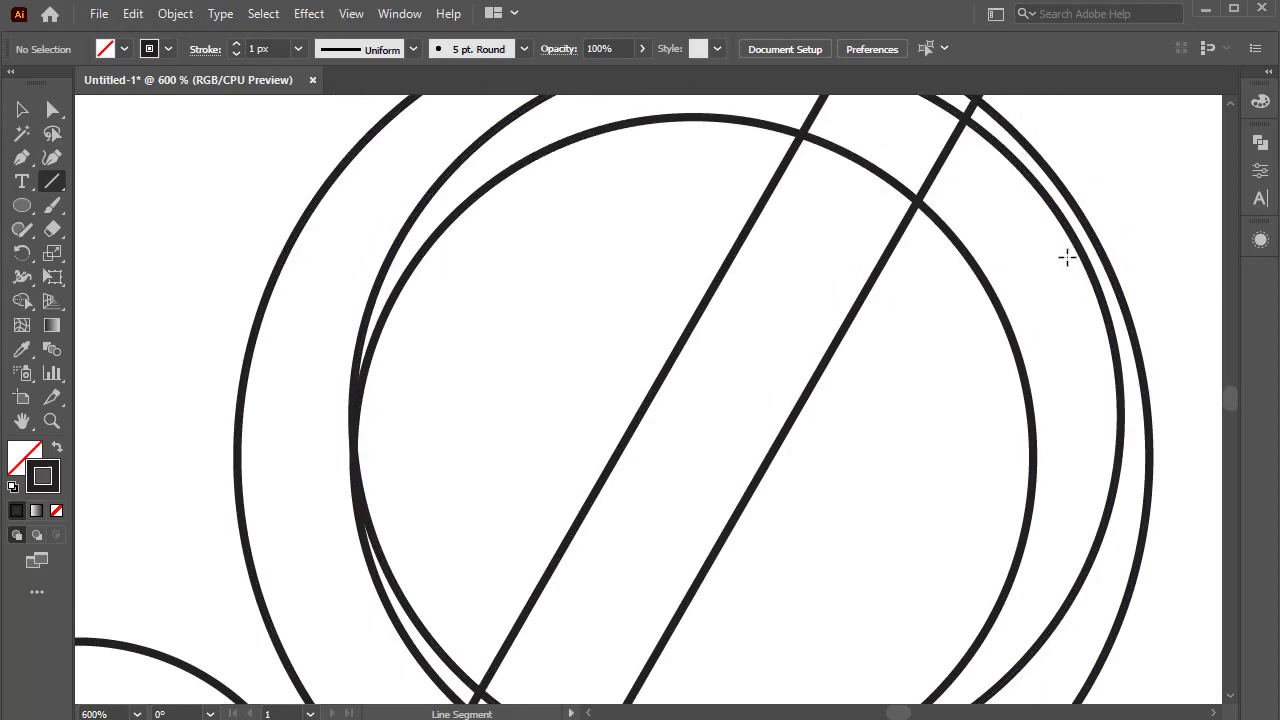
drag(1067, 257, 1084, 195)
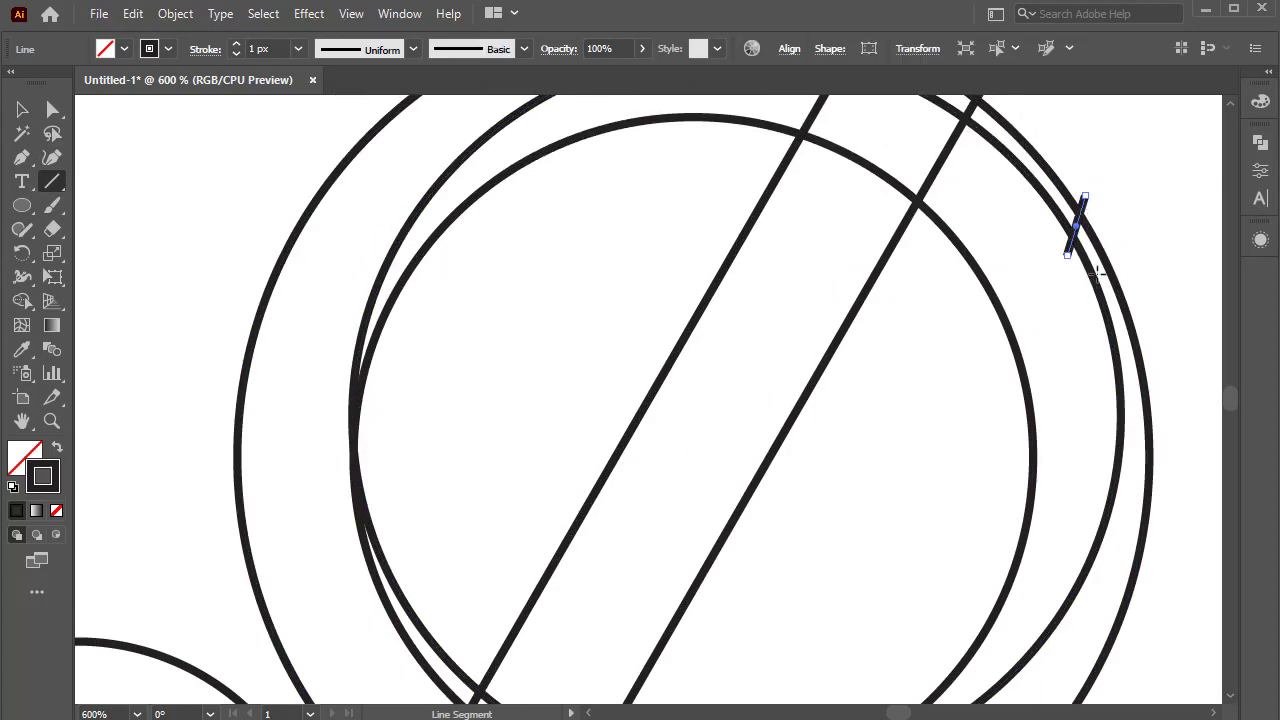
scroll(1095, 268, down, 4)
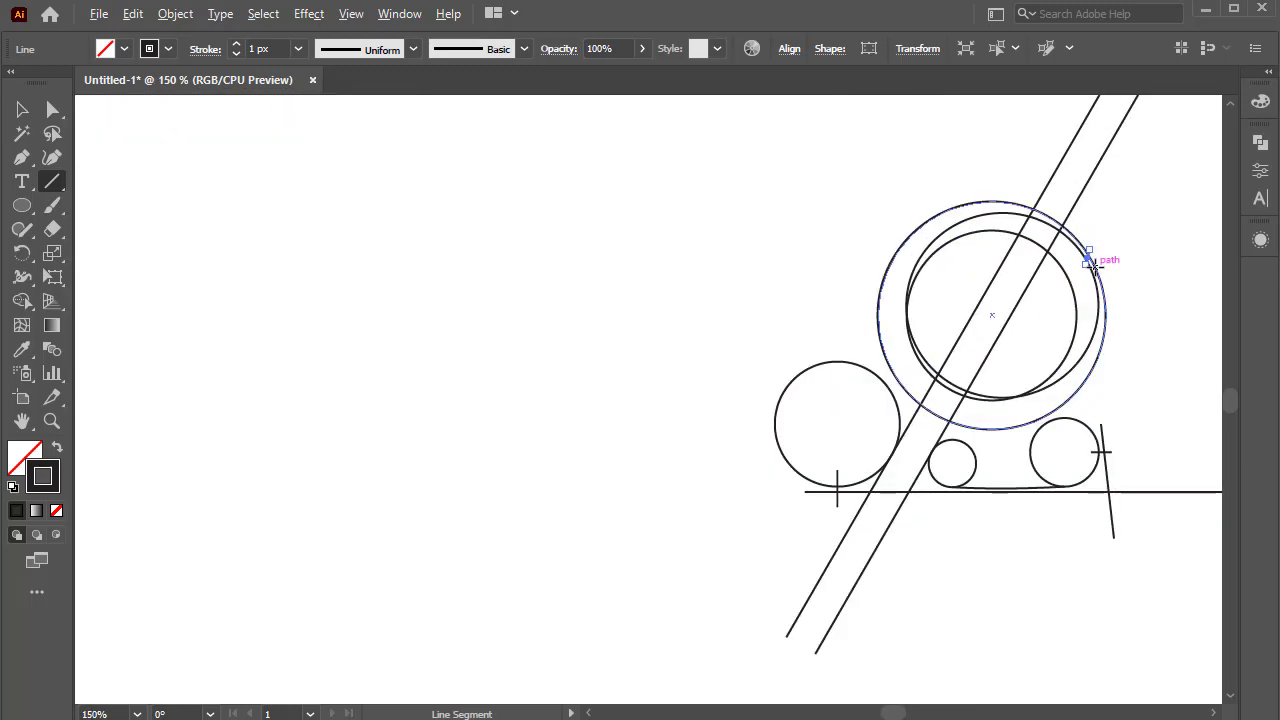
scroll(1091, 266, up, 1)
drag(1017, 300, 847, 301)
click(21, 109)
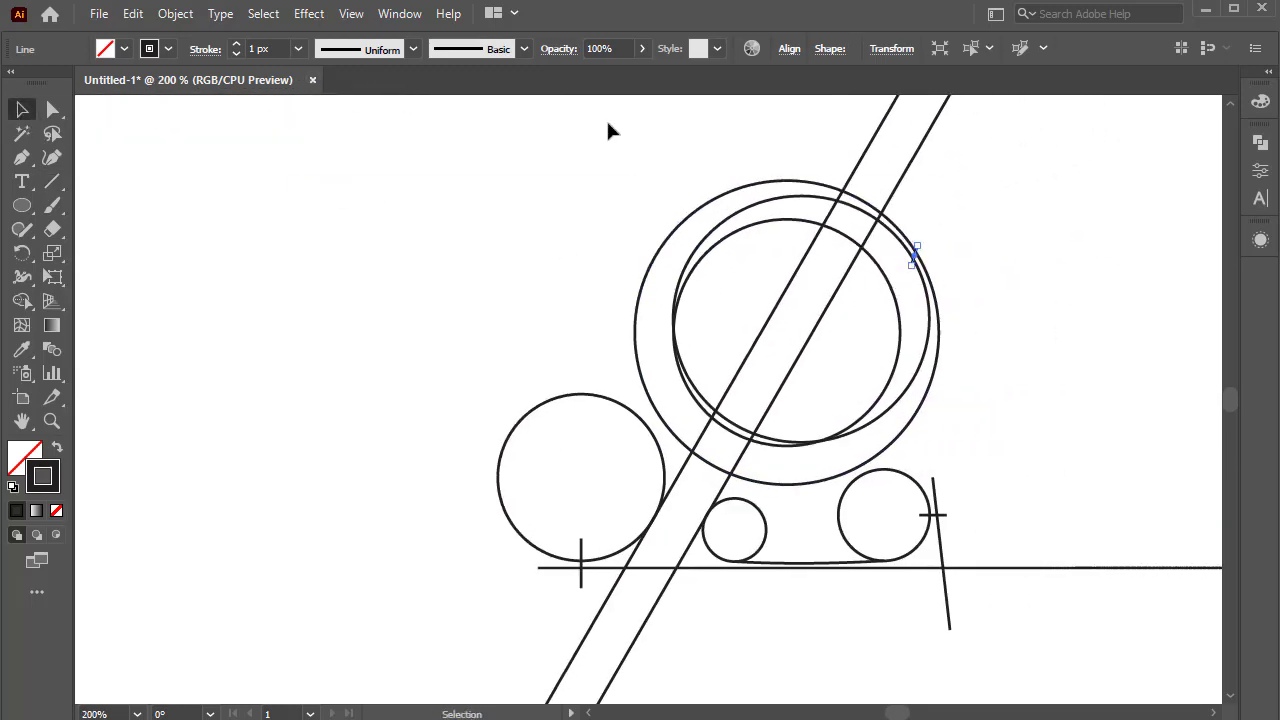
drag(1066, 152, 430, 622)
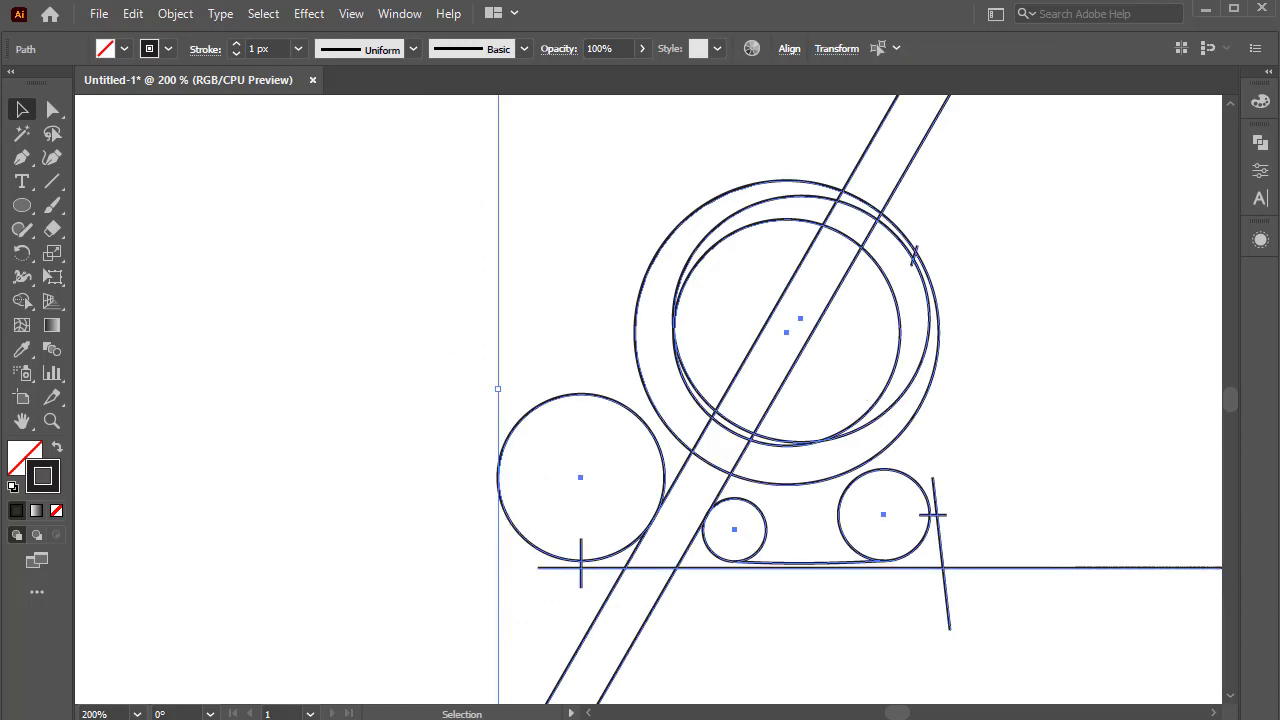
click(17, 303)
click(56, 446)
drag(632, 407, 417, 405)
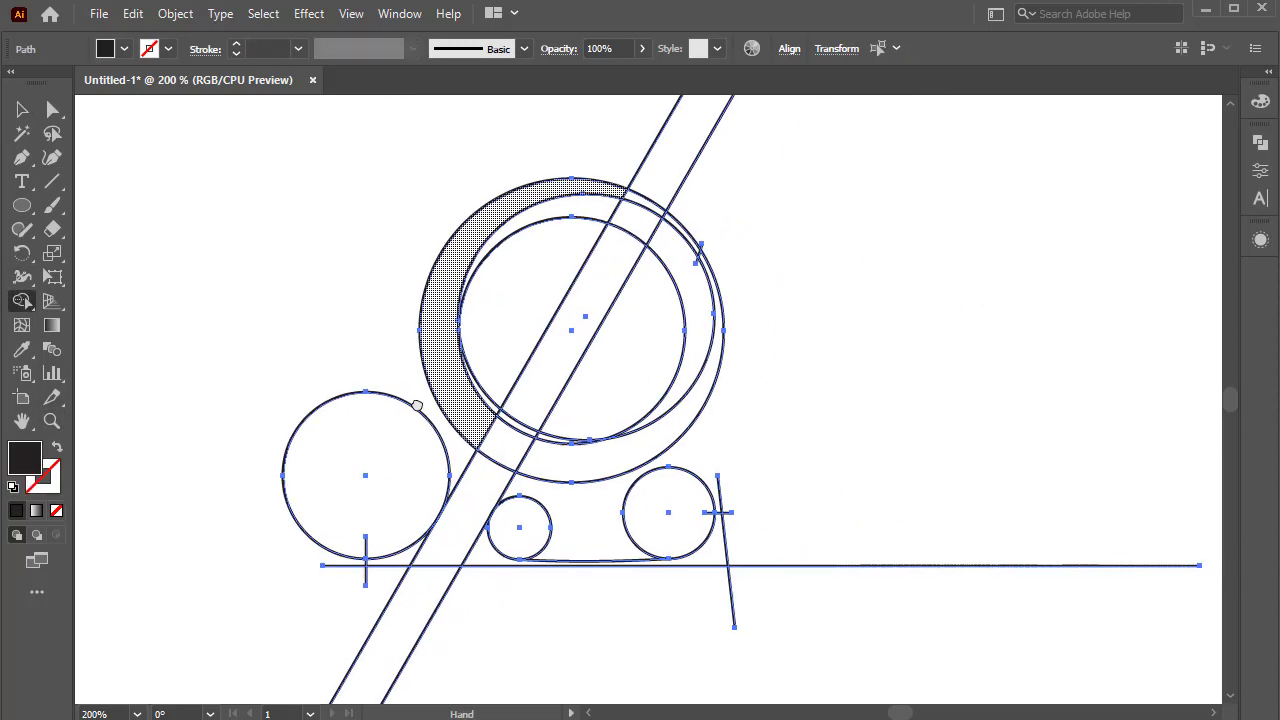
scroll(500, 480, up, 1)
click(21, 110)
click(114, 234)
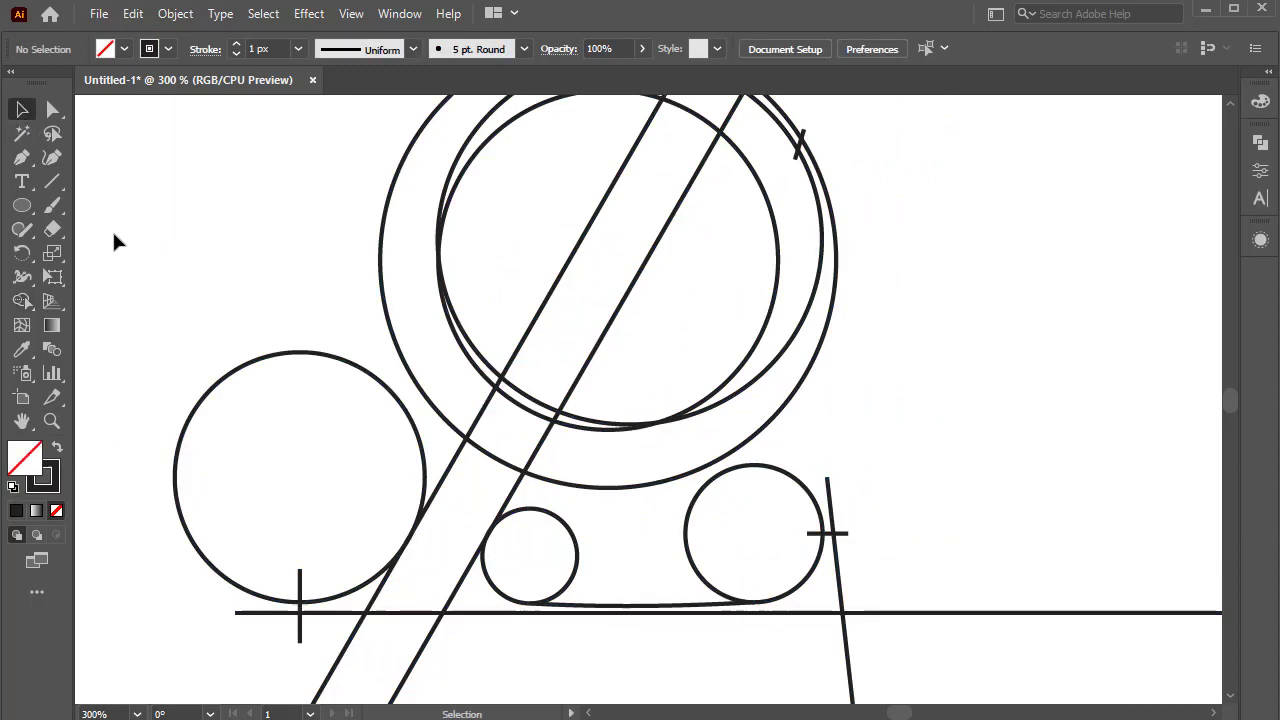
- Draw a short slanted line across the two diagonal lines just below the largest circle
drag(451, 450, 529, 487)
click(21, 110)
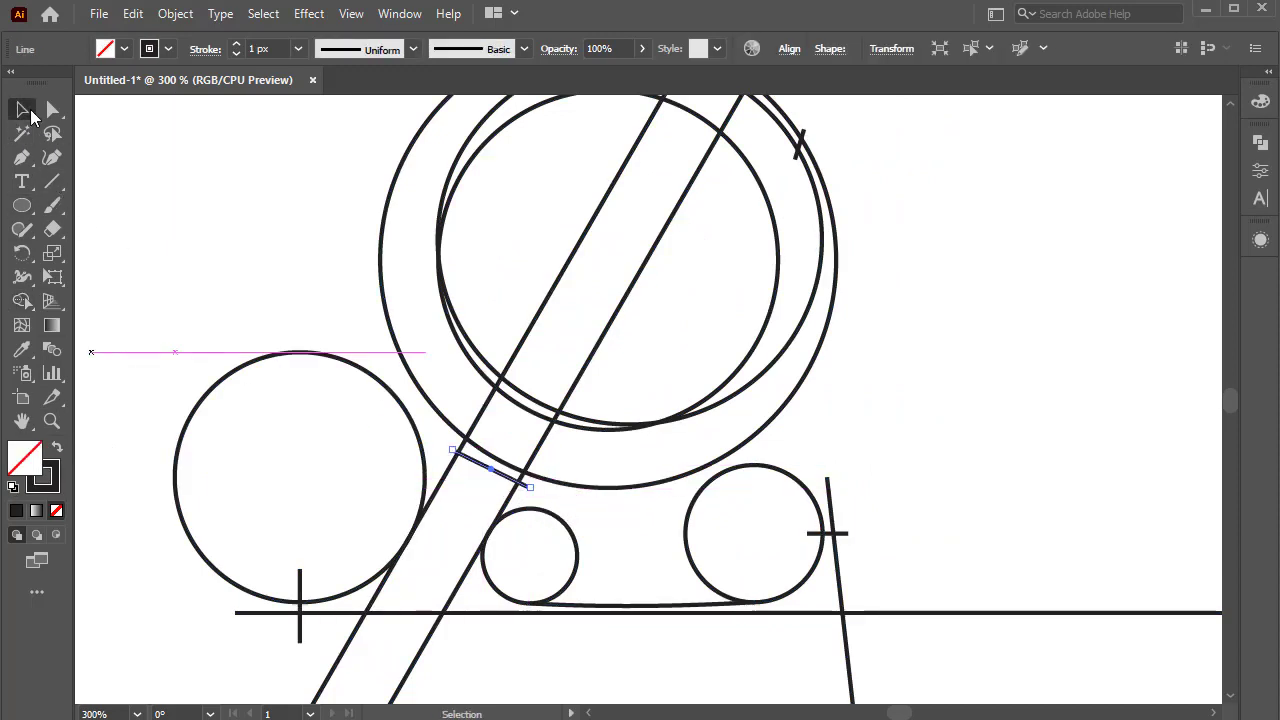
click(203, 217)
- Select the whole construction and merge the stem and foot regions below the large circle into a black shape with Shape Builder
alt+scroll(300, 192, down, 1)
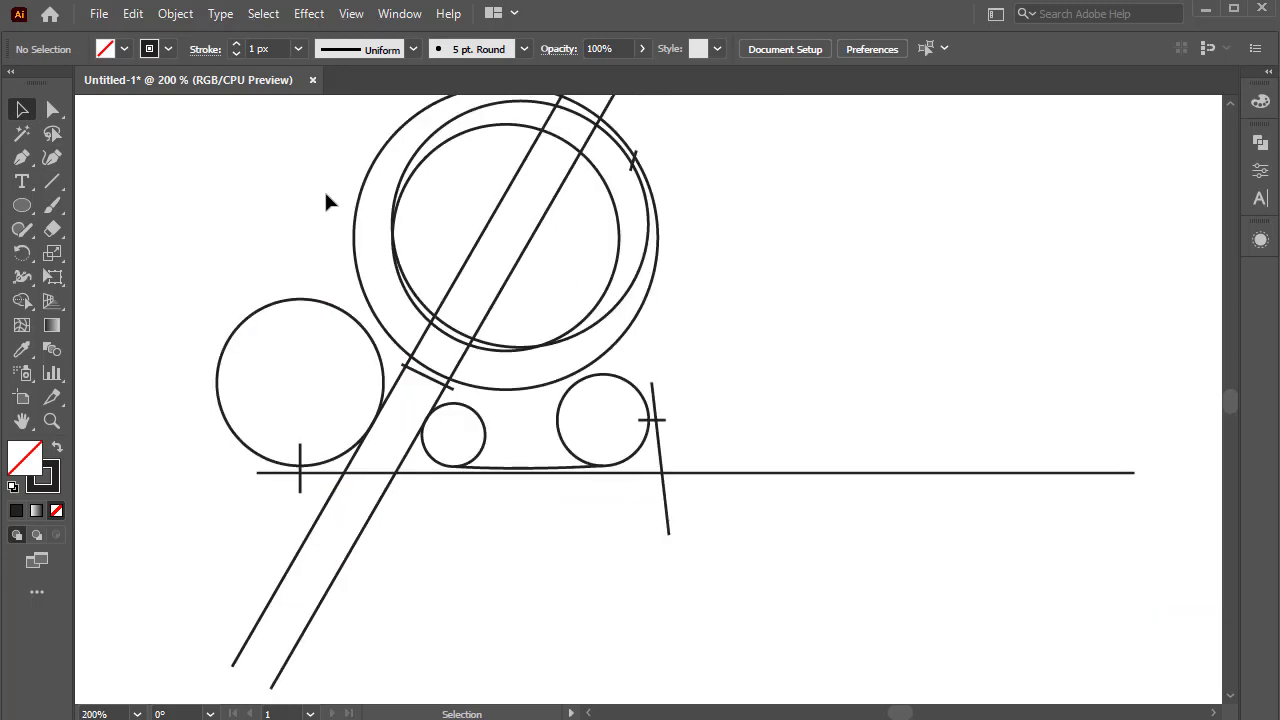
scroll(794, 119, up, 1)
drag(797, 150, 214, 612)
click(22, 301)
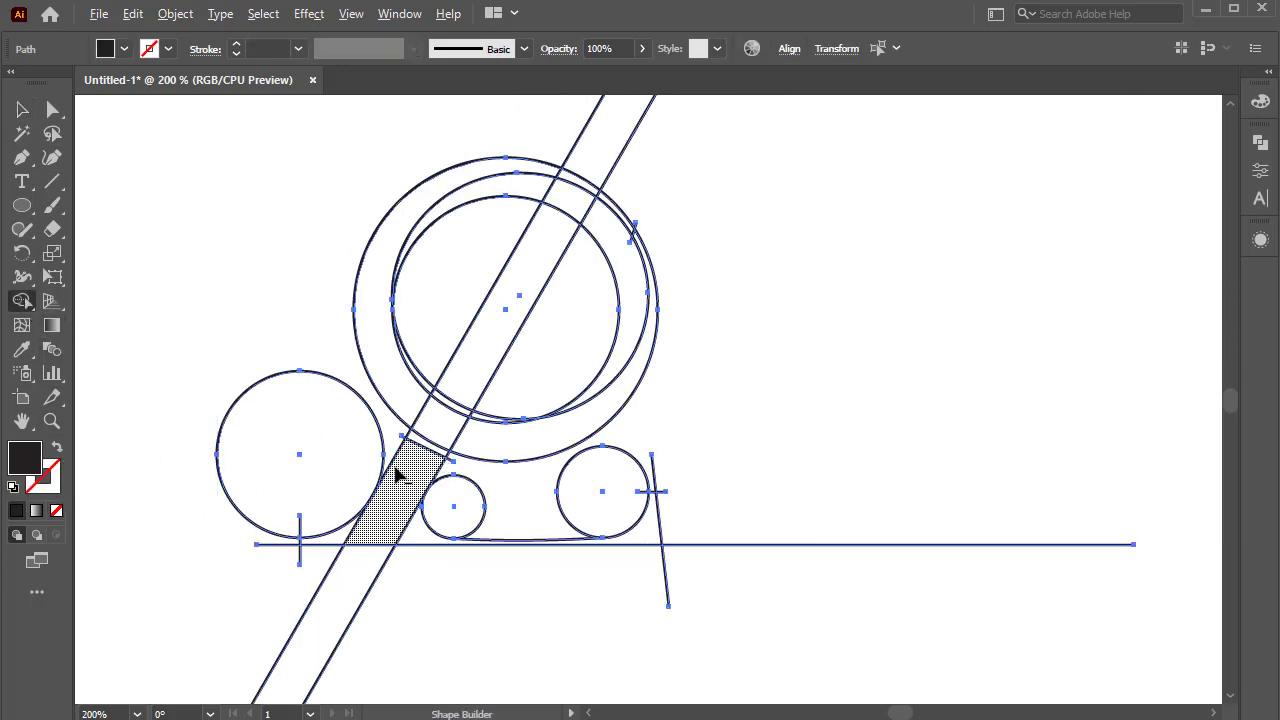
scroll(397, 471, up, 1)
mouse_move(397, 524)
mouse_down()
mouse_move(383, 552)
mouse_move(330, 578)
mouse_move(440, 586)
mouse_up()
- Merge the outer ring regions and the diagonal bar inside the ring into a black letter shape with Shape Builder
scroll(500, 471, up, 3)
click(775, 326)
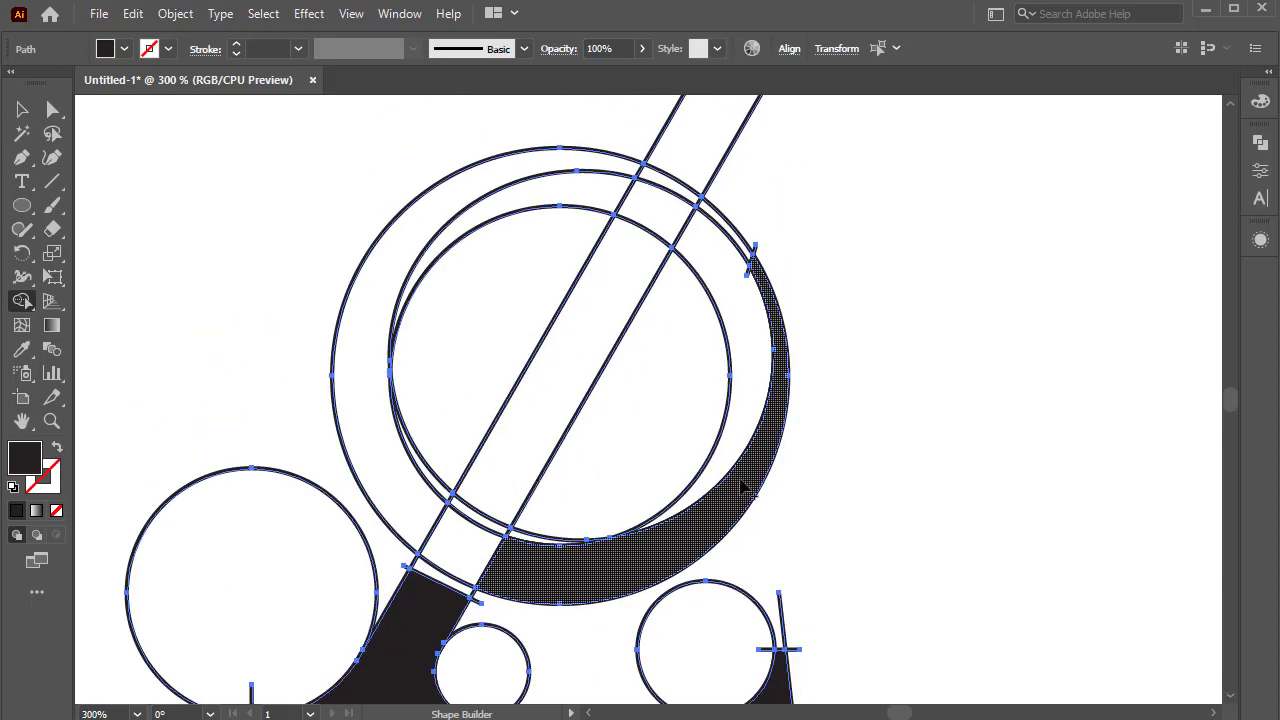
drag(526, 568, 374, 500)
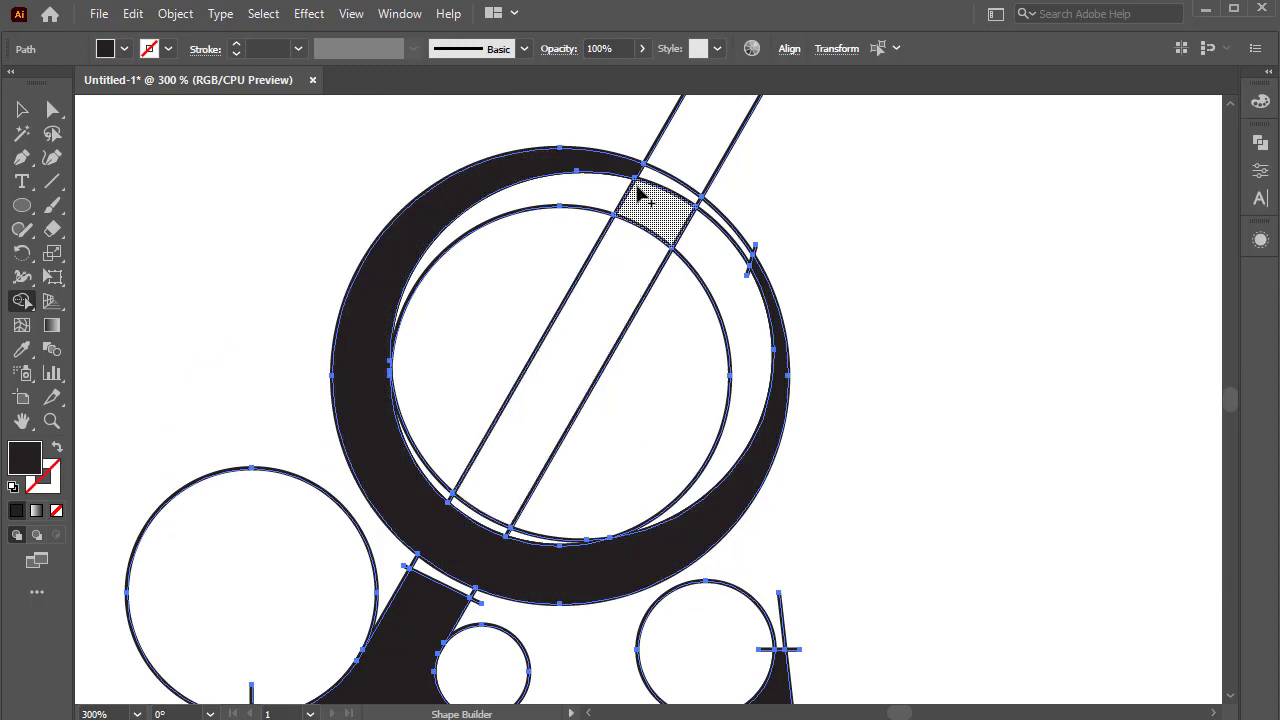
mouse_move(643, 191)
mouse_down()
mouse_move(612, 203)
mouse_move(645, 245)
mouse_move(594, 340)
mouse_up()
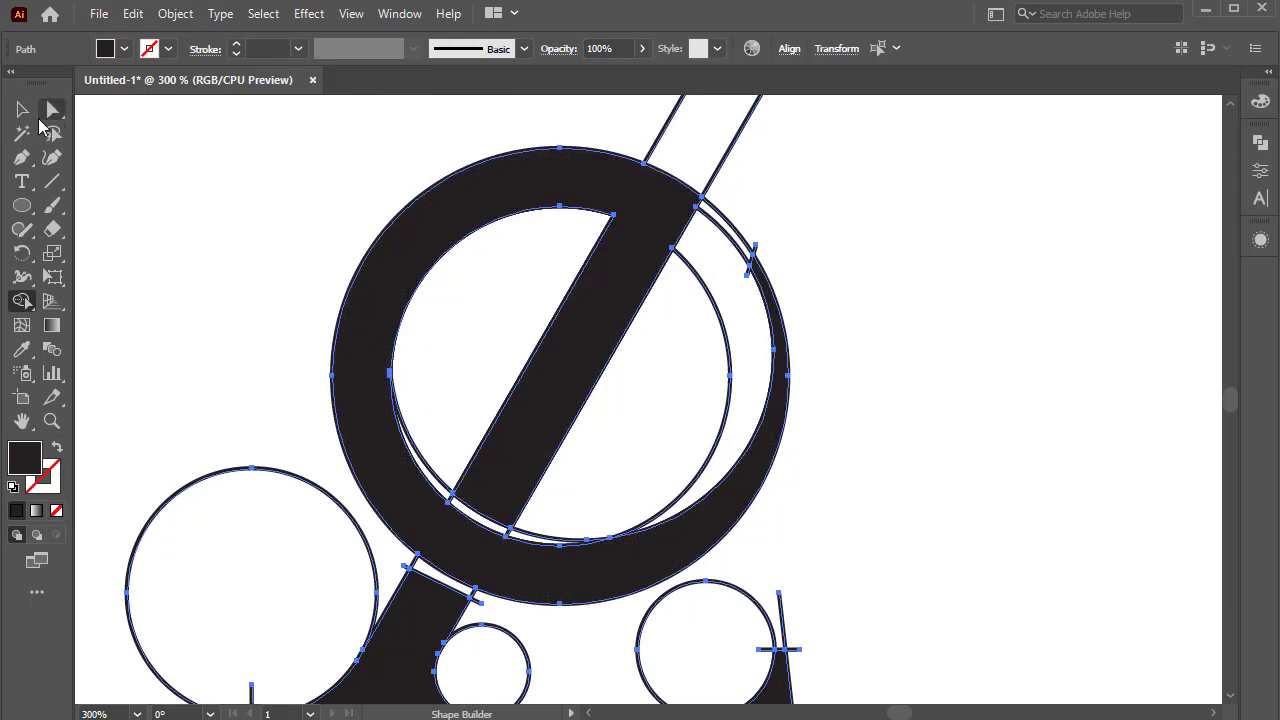
click(22, 109)
click(281, 238)
- Select all black filled shapes with the Magic Wand, copy and paste them in front, and move the copy right of the construction
key(ctrl+1)
click(22, 133)
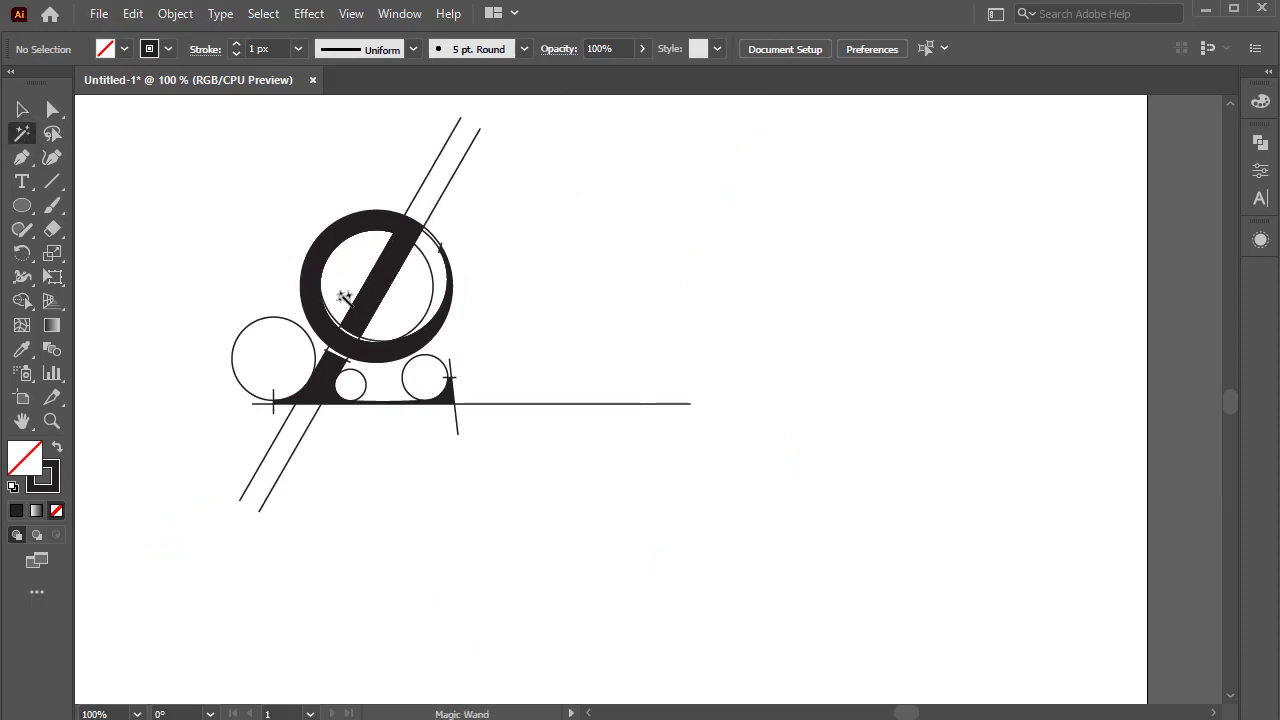
click(343, 297)
key(v)
click(134, 14)
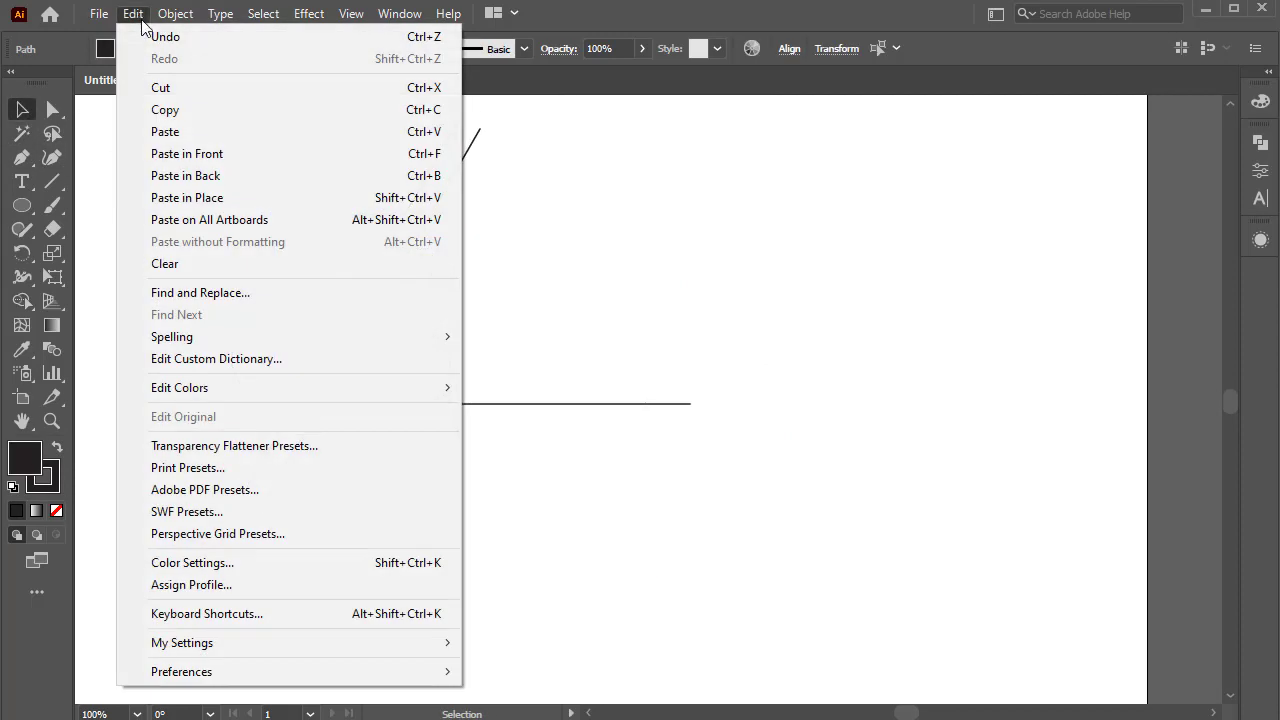
click(165, 110)
click(133, 14)
click(278, 153)
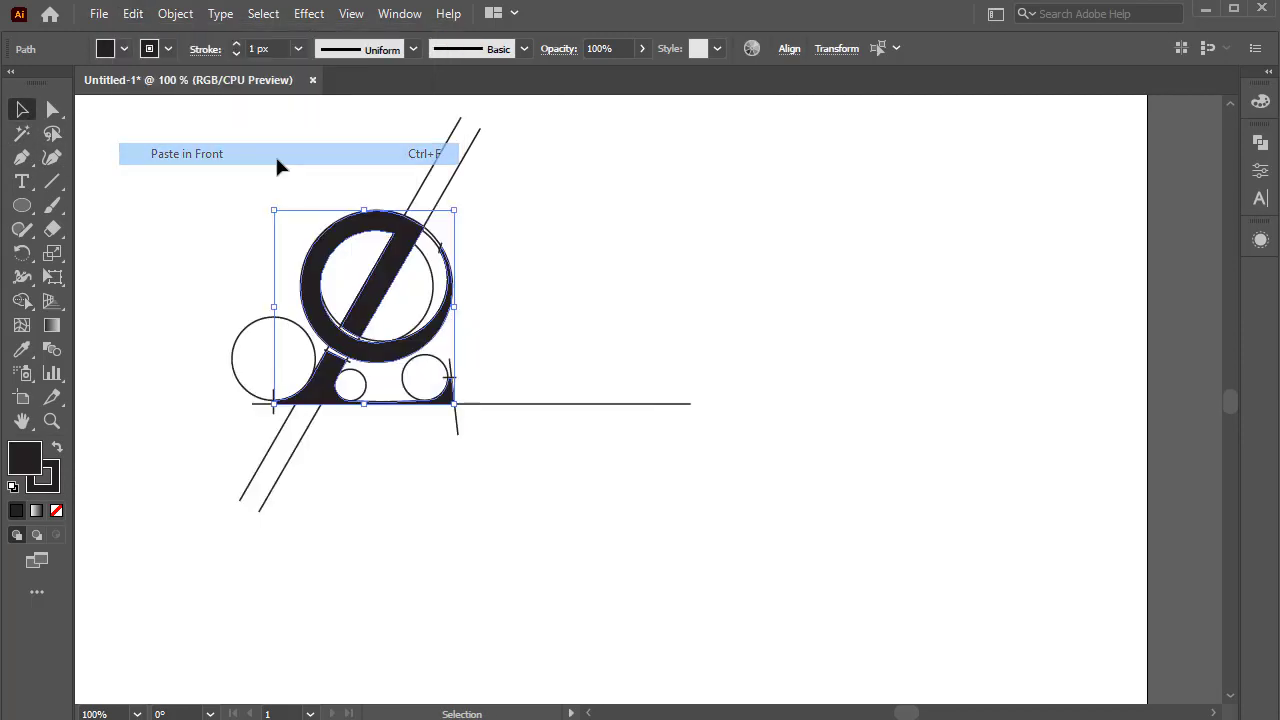
drag(398, 282, 879, 269)
click(705, 255)
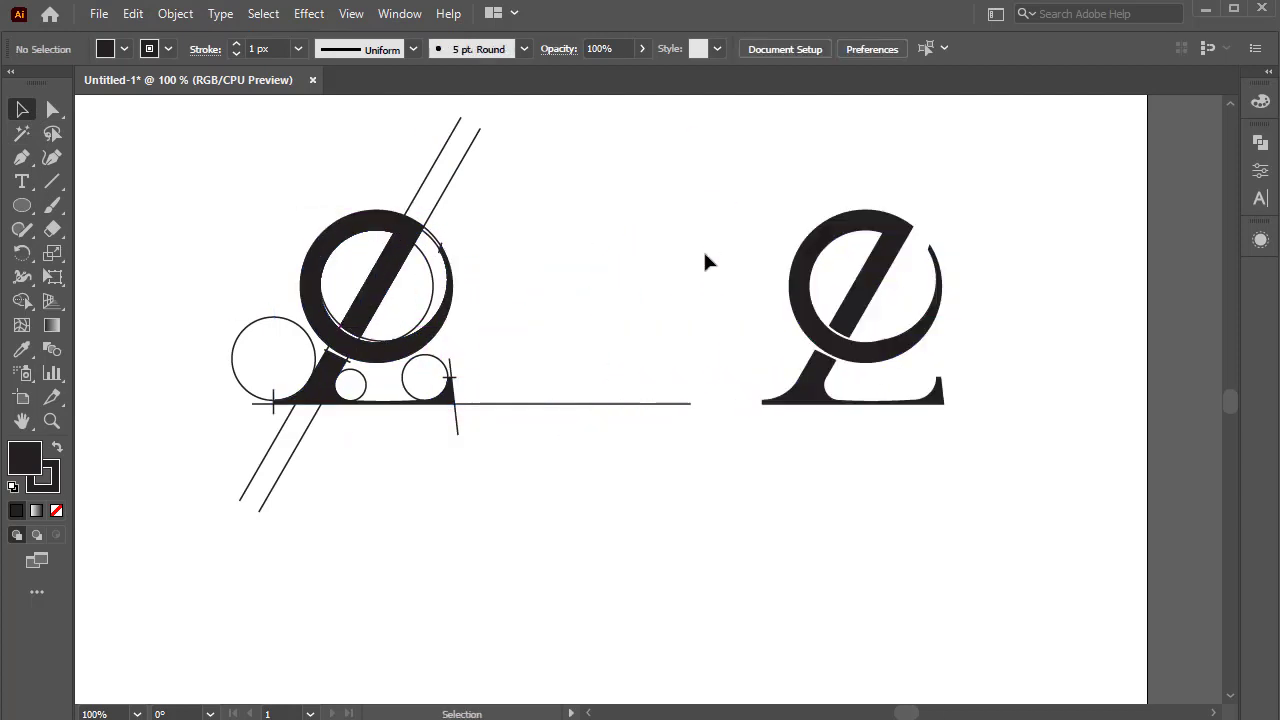
- Add the text "EL monogram" below the copied black monogram and set its font size to 24 px
drag(1026, 306, 855, 286)
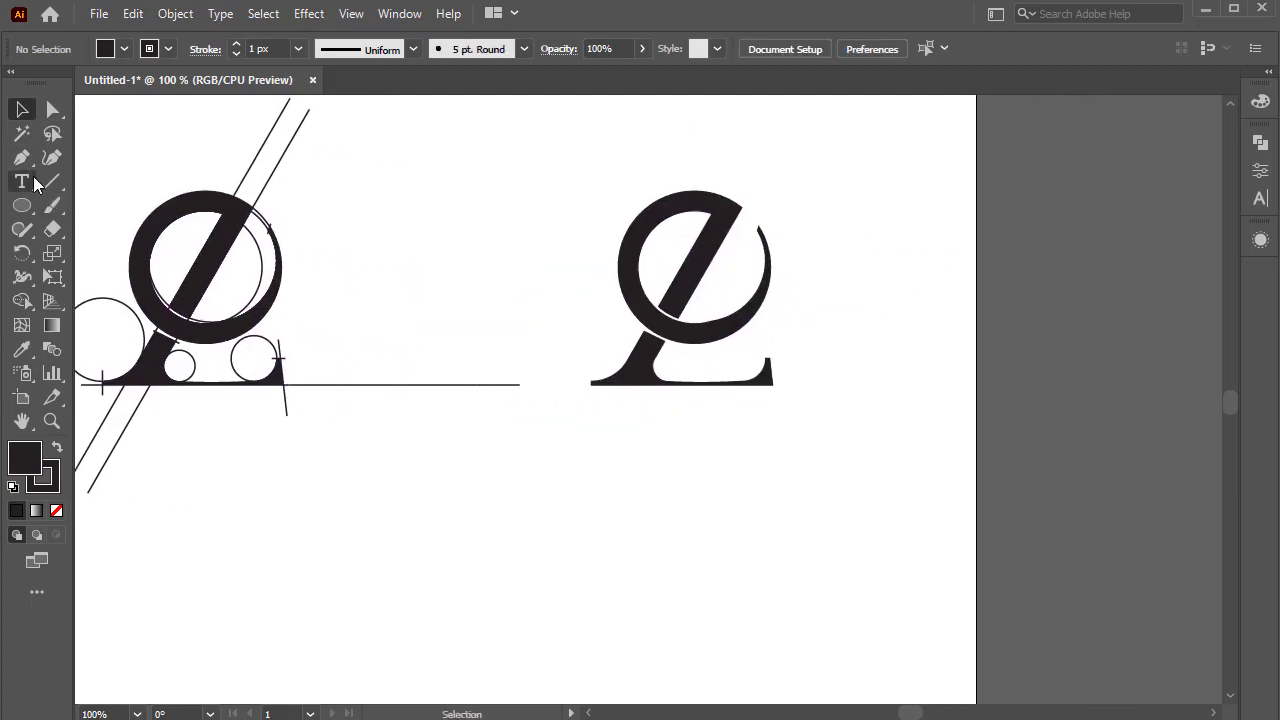
click(609, 455)
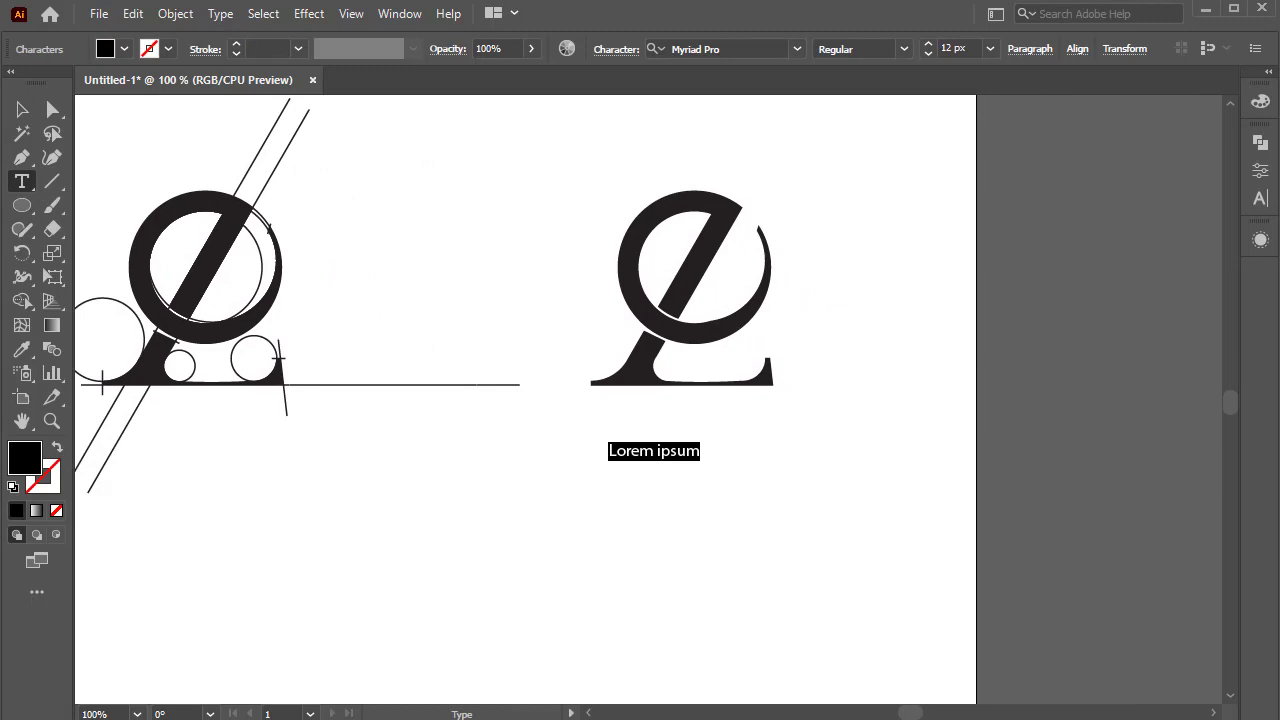
text(EL monogram)
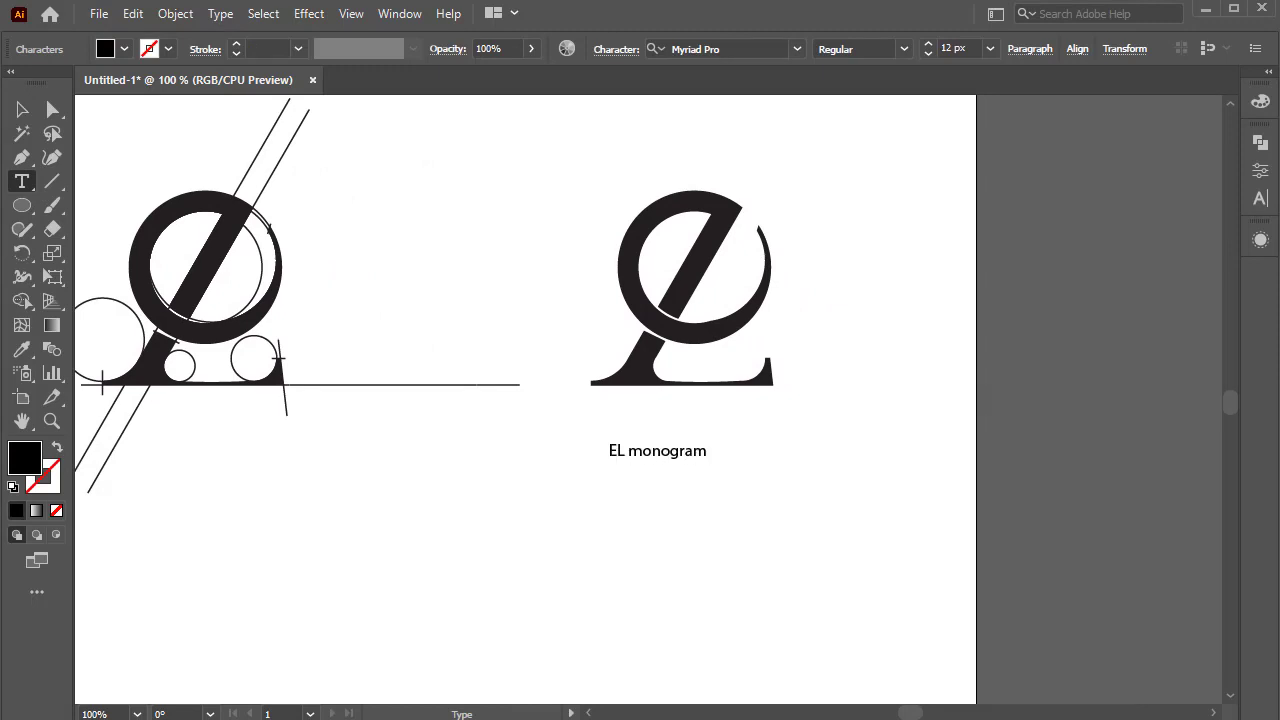
key(ctrl+a)
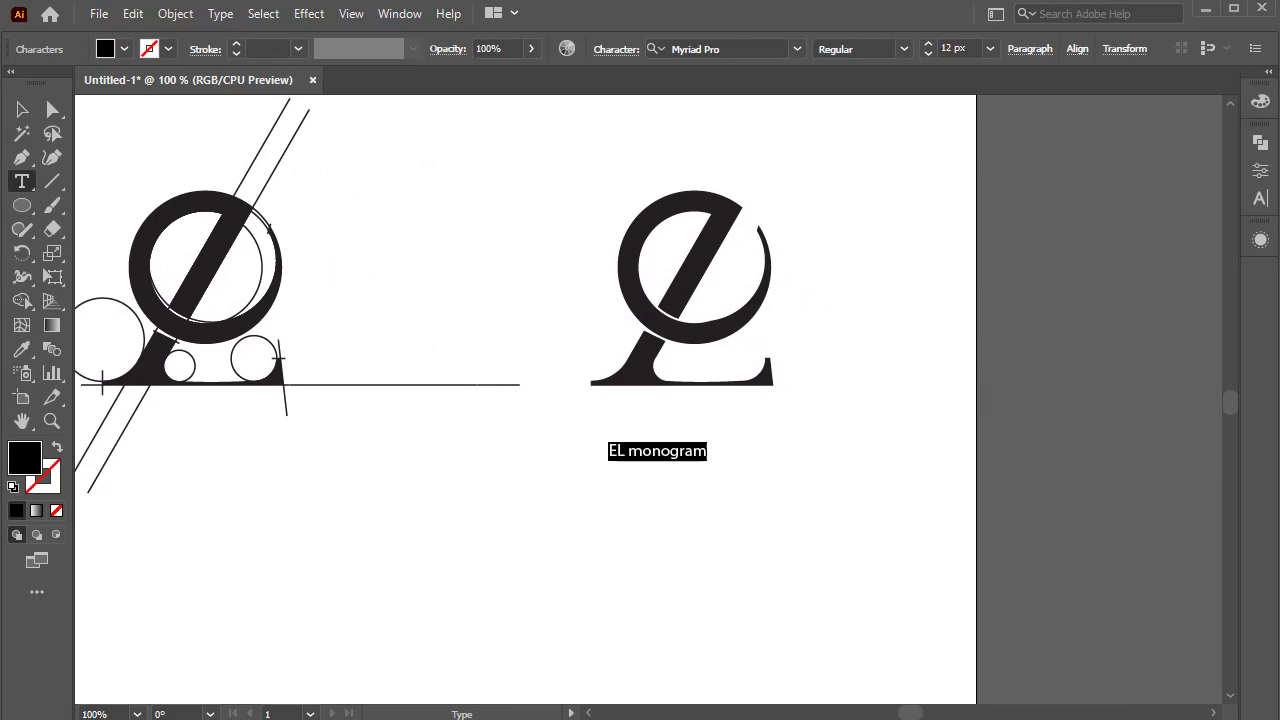
click(928, 46)
click(928, 46)
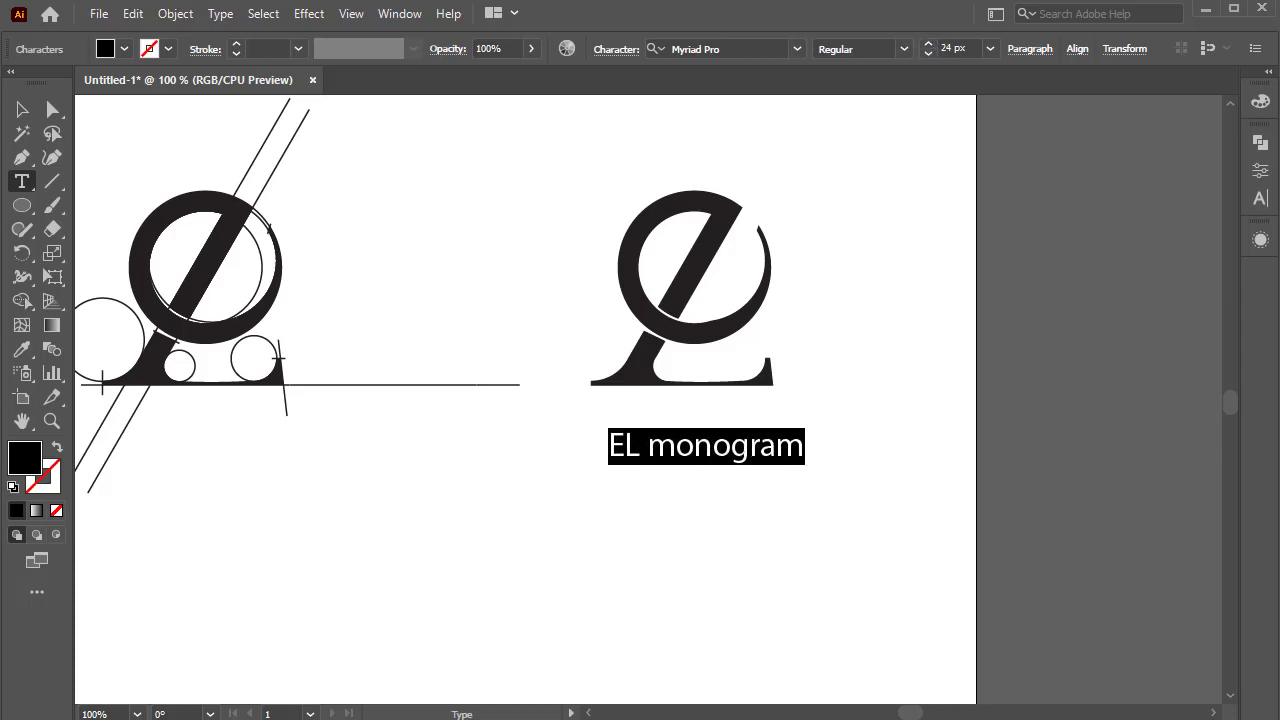
- Move the "EL monogram" text slightly left to centre it beneath the monogram
key(Escape)
drag(732, 450, 706, 451)
click(797, 413)
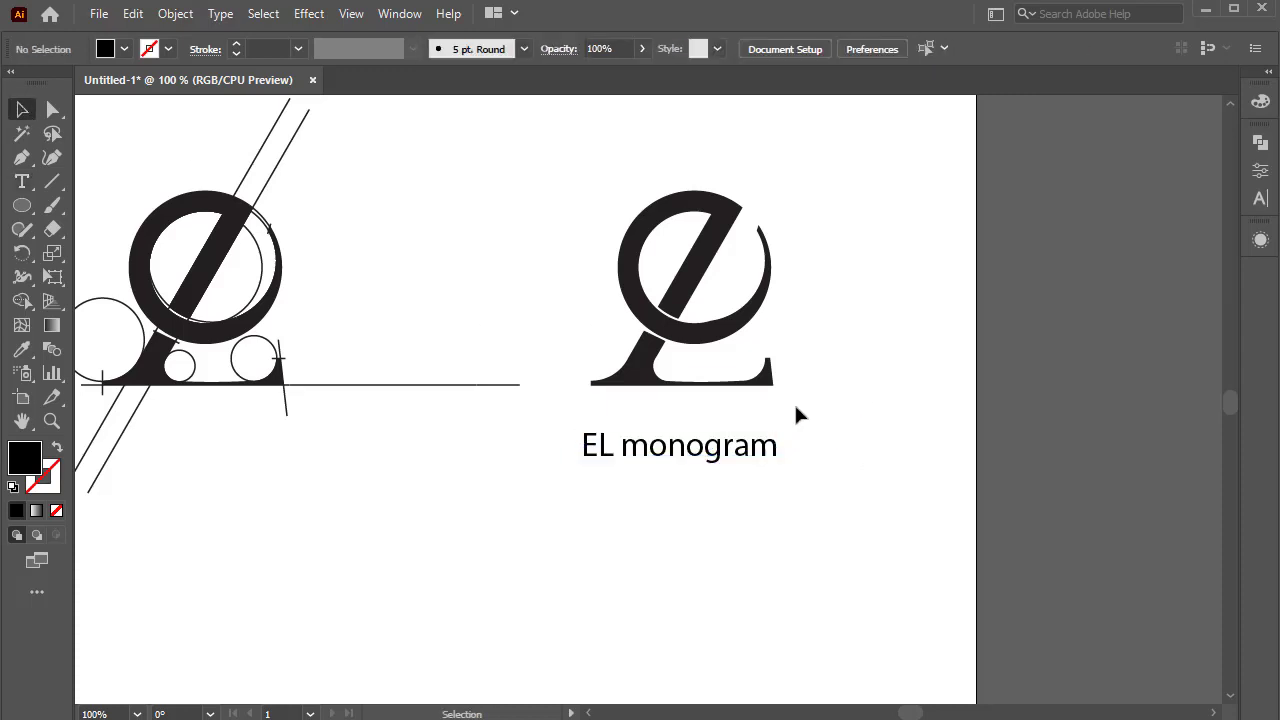